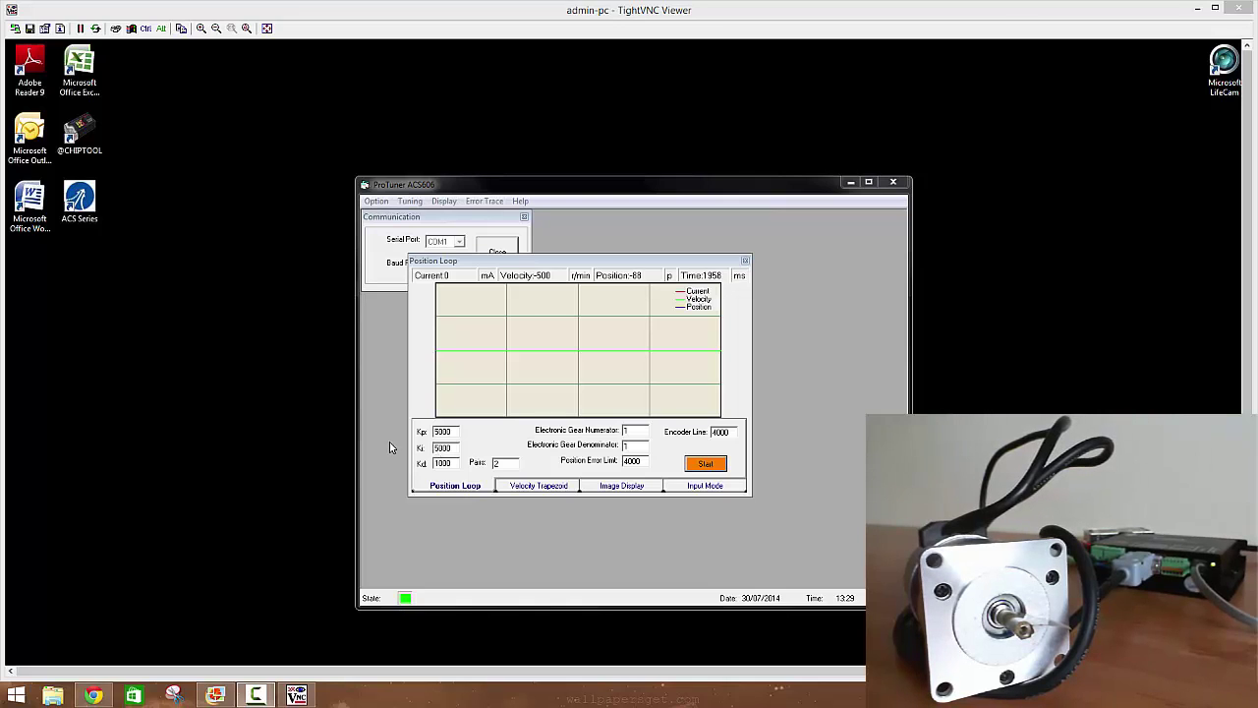
Set Kp to 4000 and Ki to 1000 in the Position Loop gains and run a test move.
double_click(439, 433)
click(550, 486)
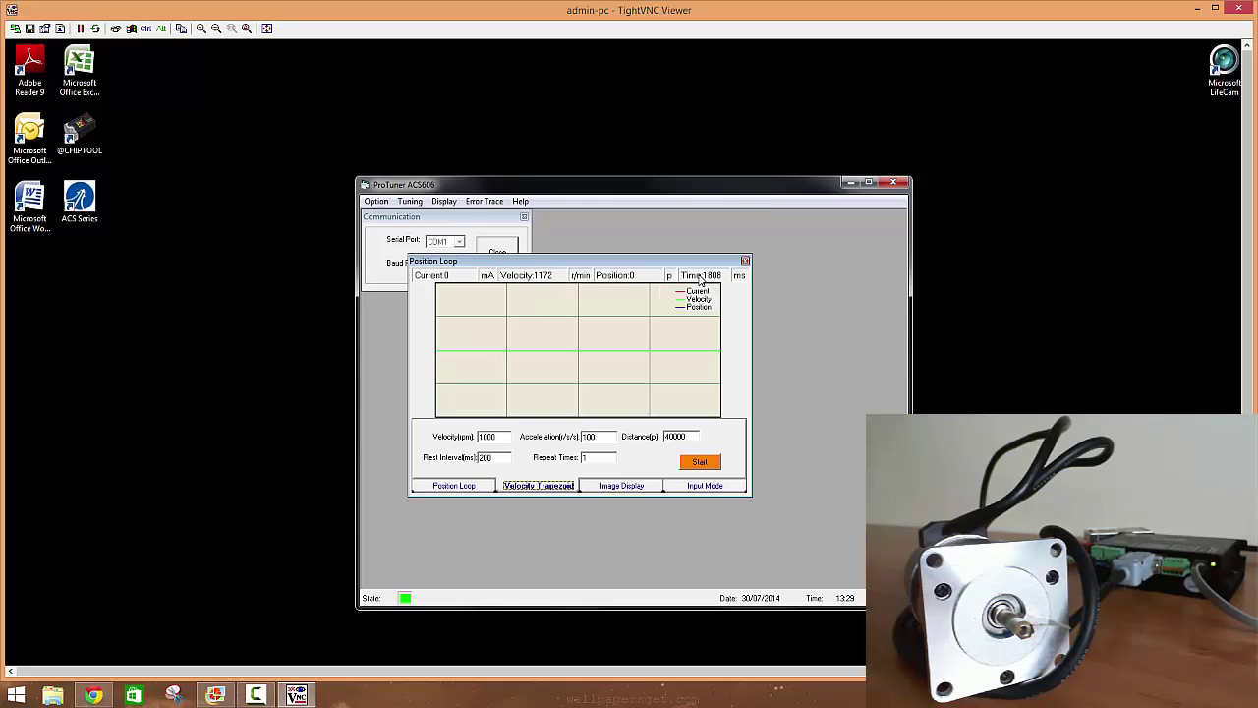
click(454, 486)
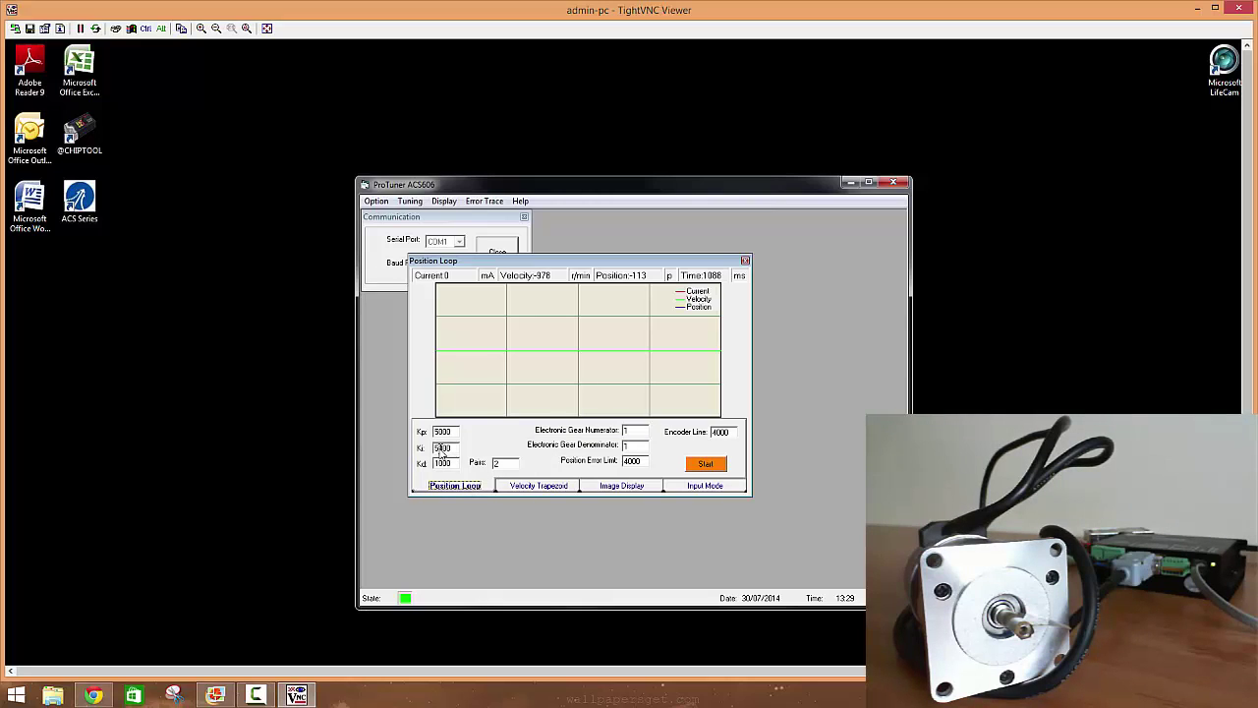
double_click(441, 449)
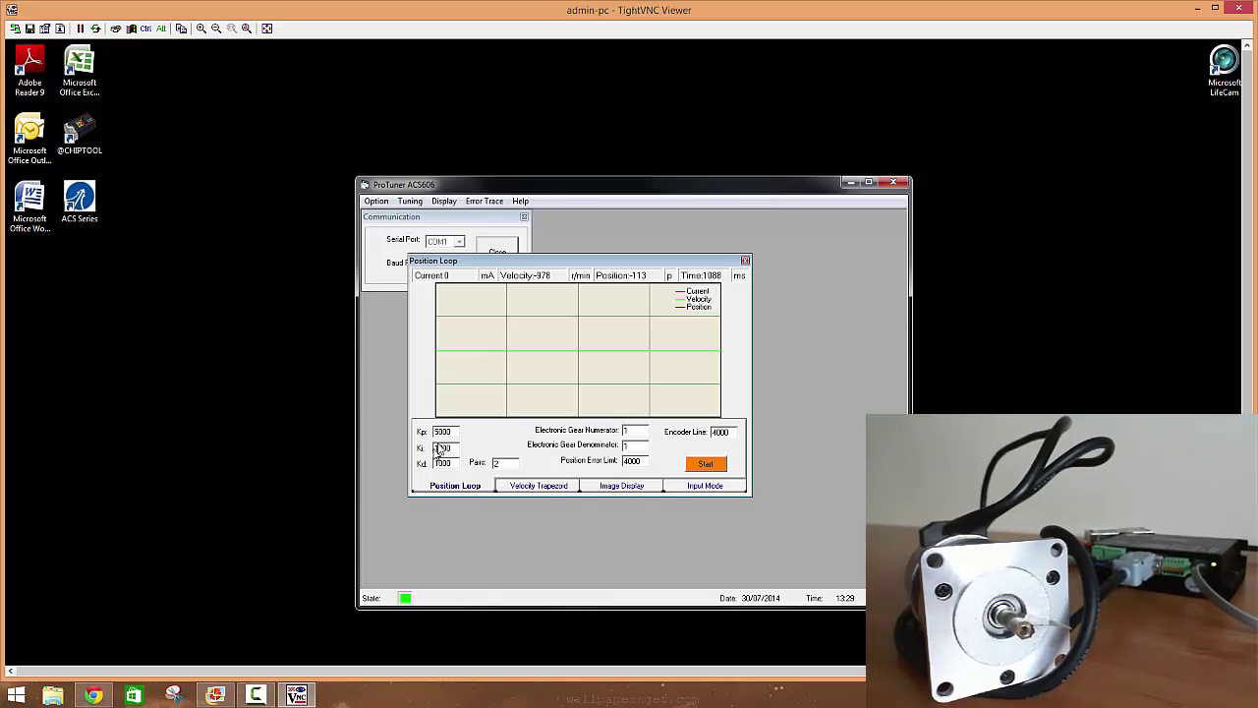
click(444, 434)
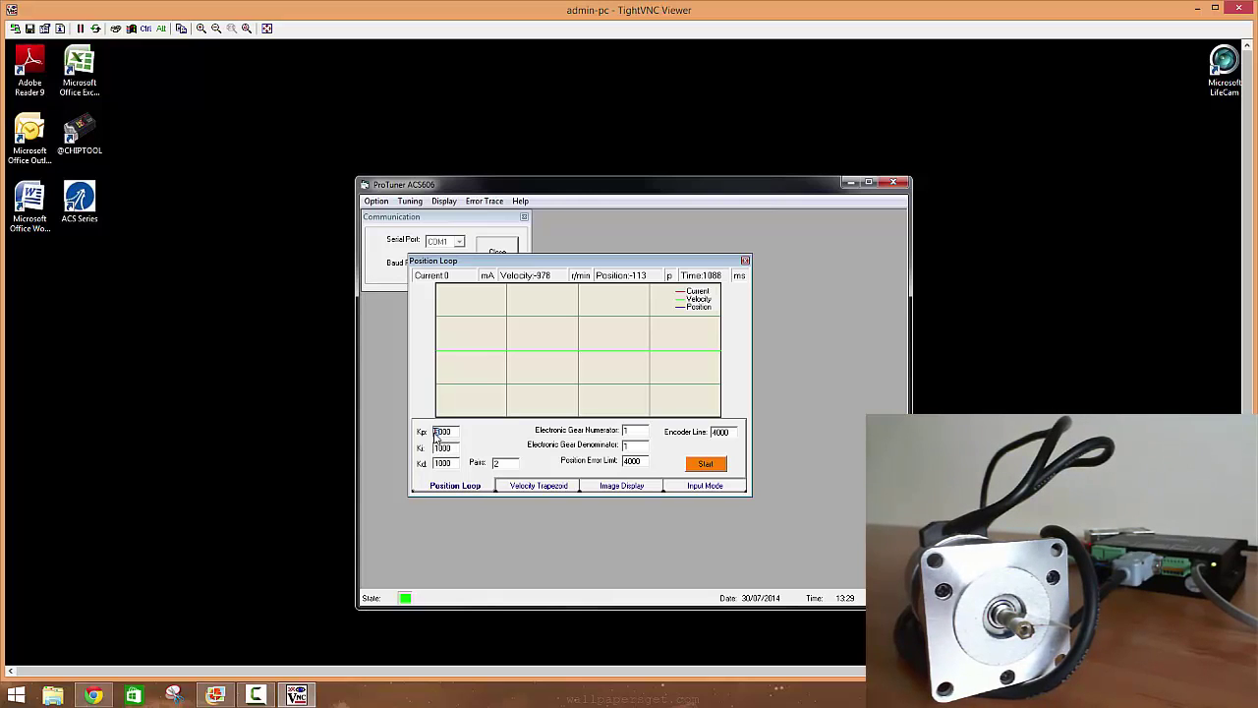
text(4)
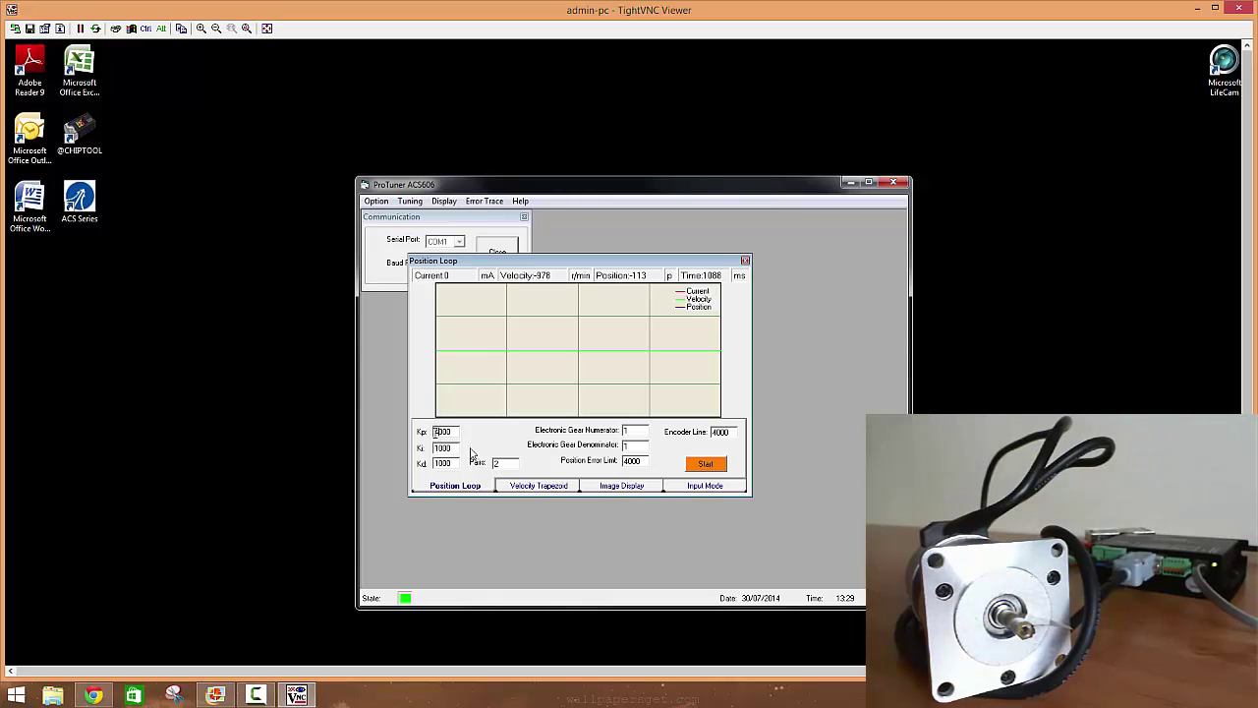
click(695, 465)
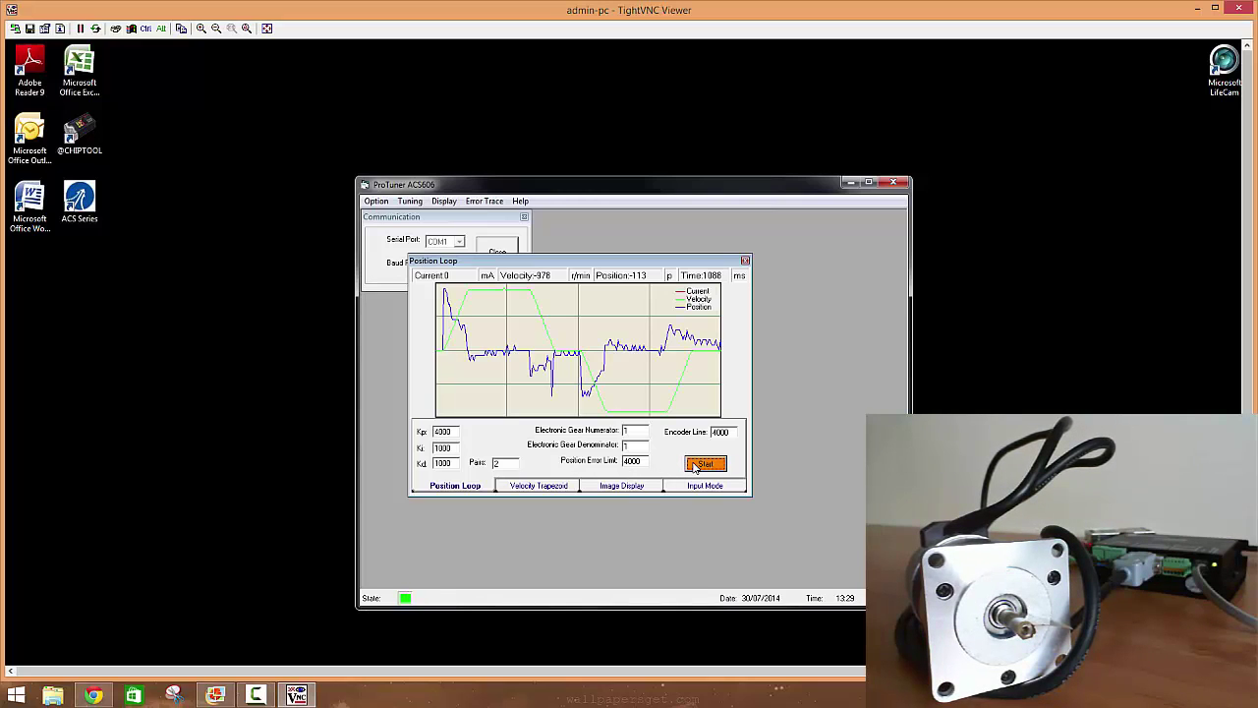
Rerun the test move with gains Kp 4000, Ki 1000, Kd 1000.
click(694, 463)
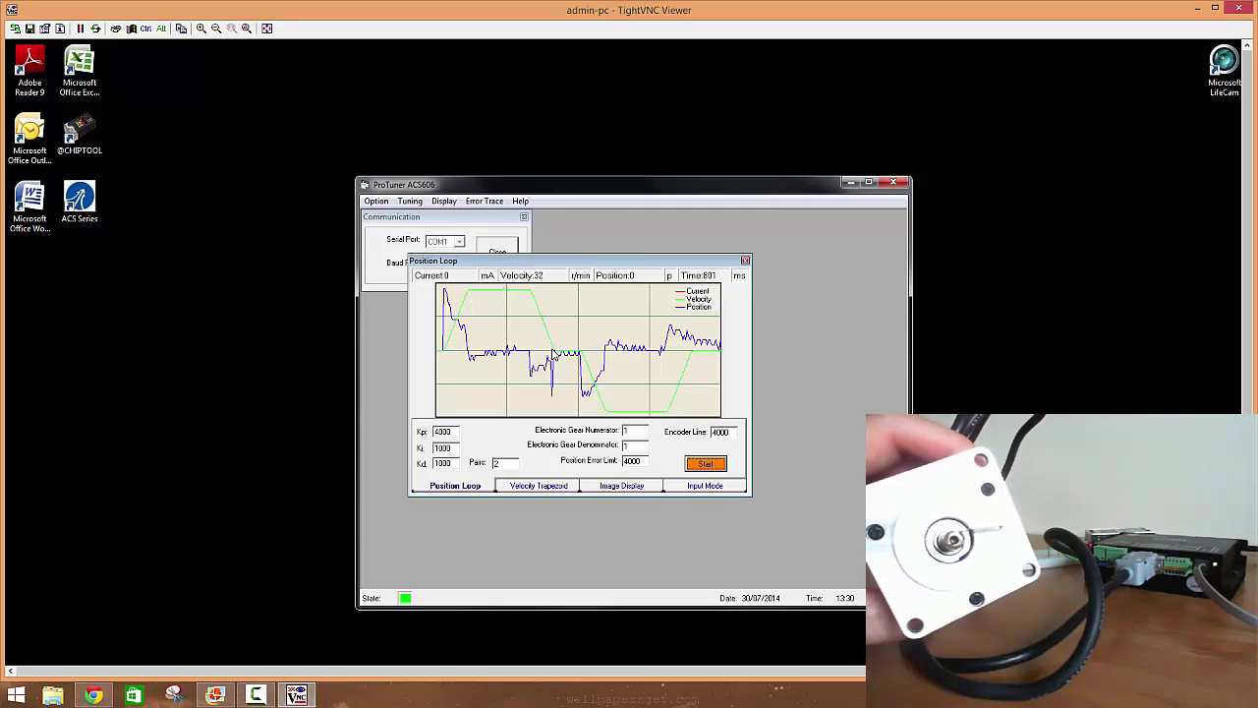
Compare the Velocity Trapezoid move settings with the Position Loop gains against the plotted trapezoid.
click(546, 485)
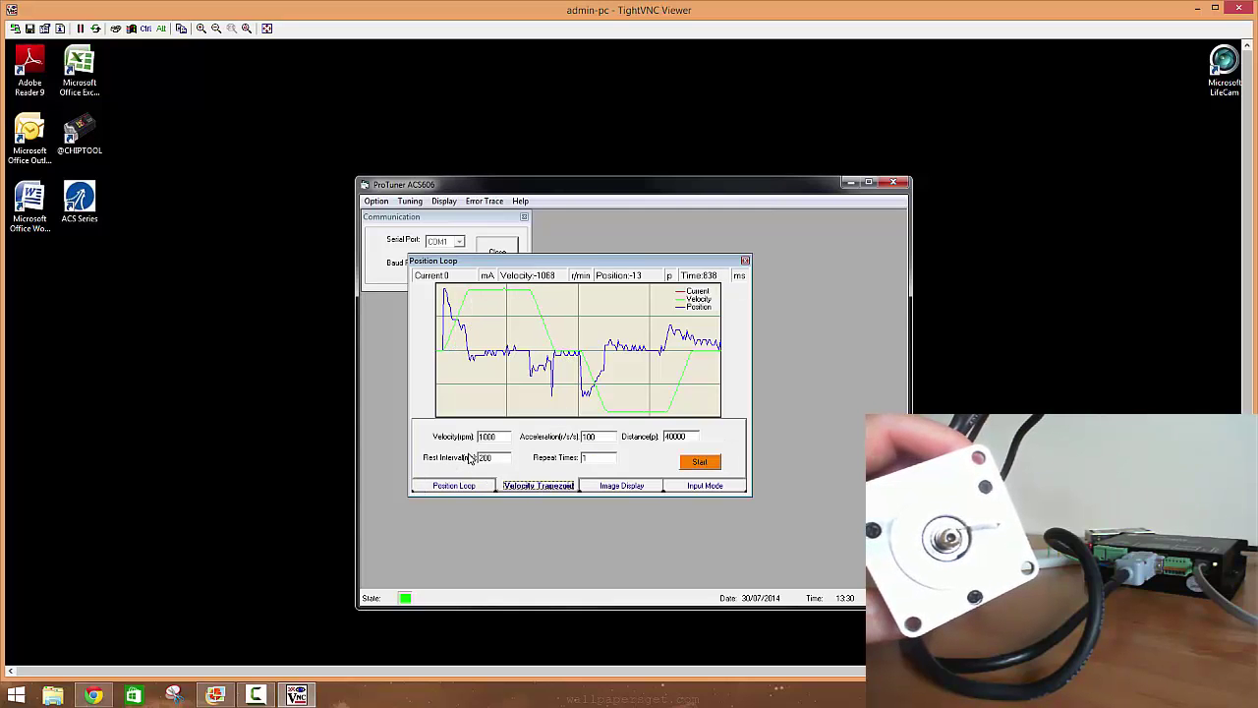
click(462, 487)
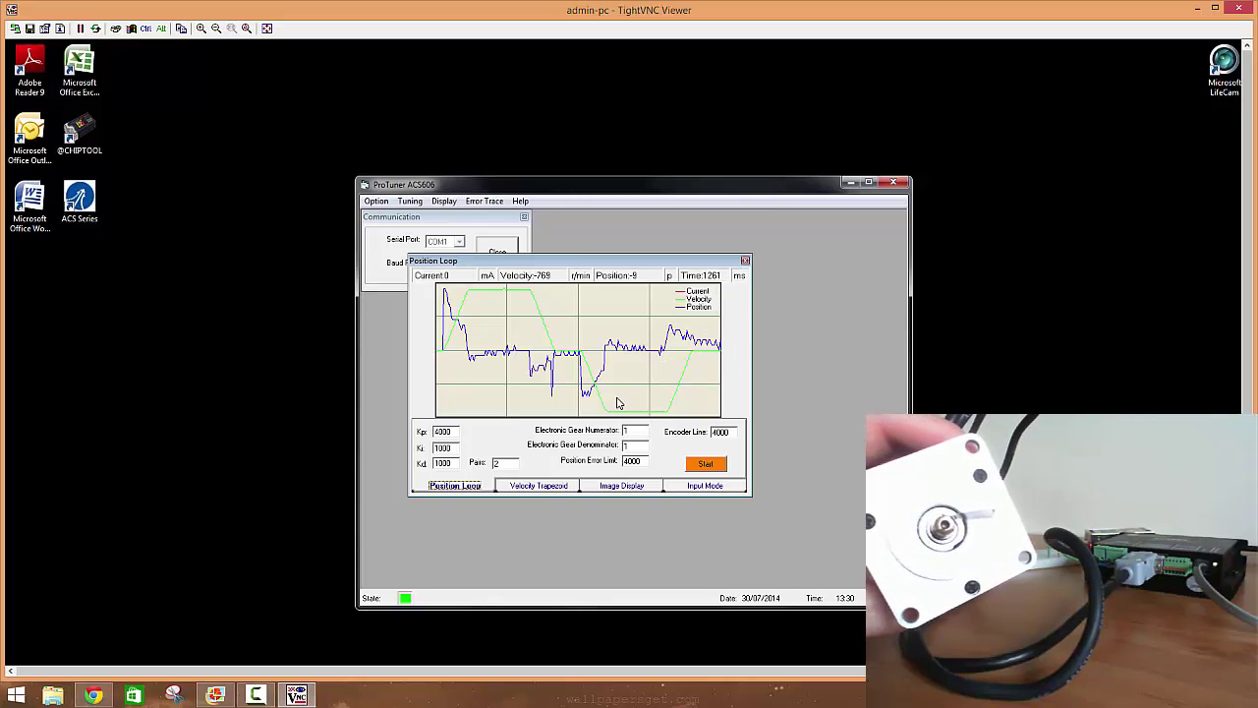
click(542, 485)
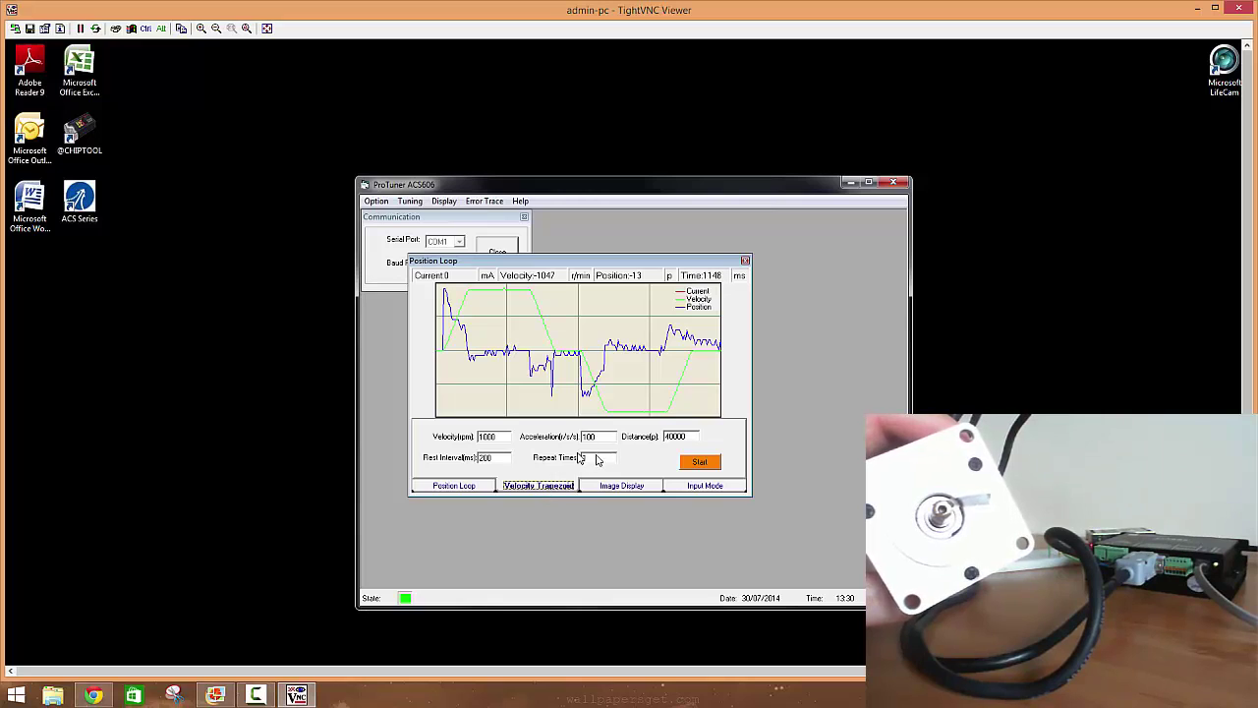
click(472, 486)
click(541, 488)
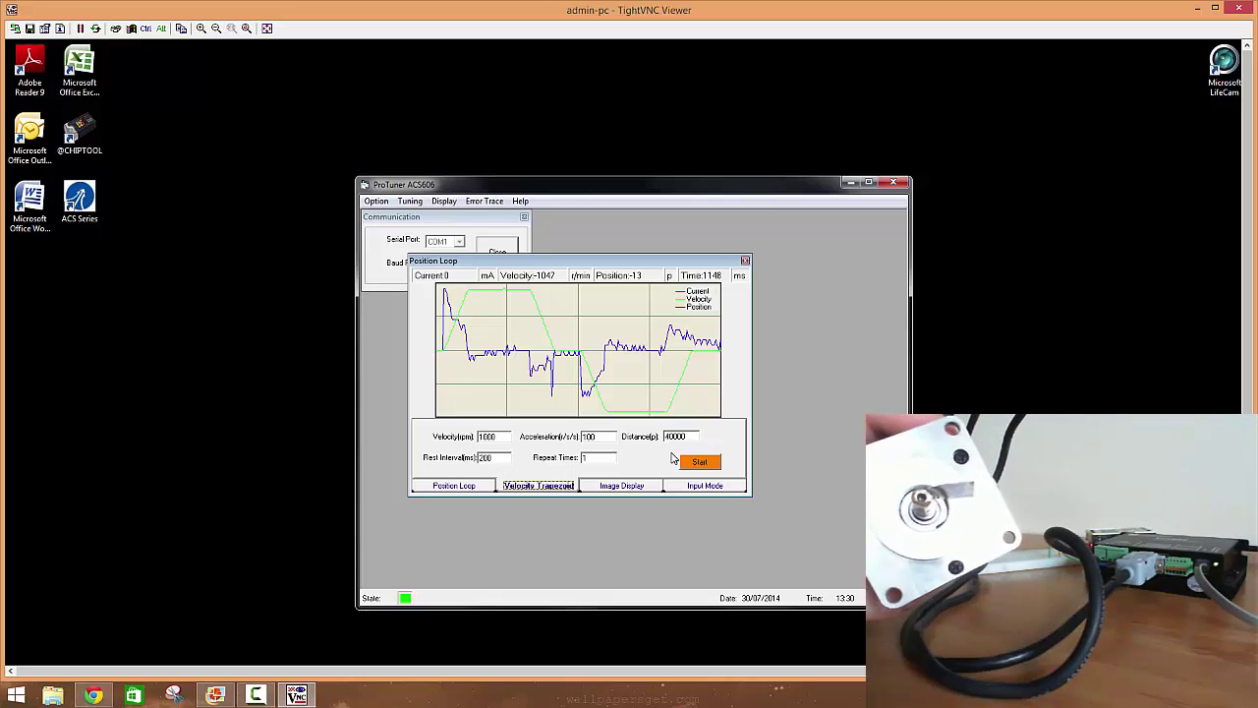
click(471, 489)
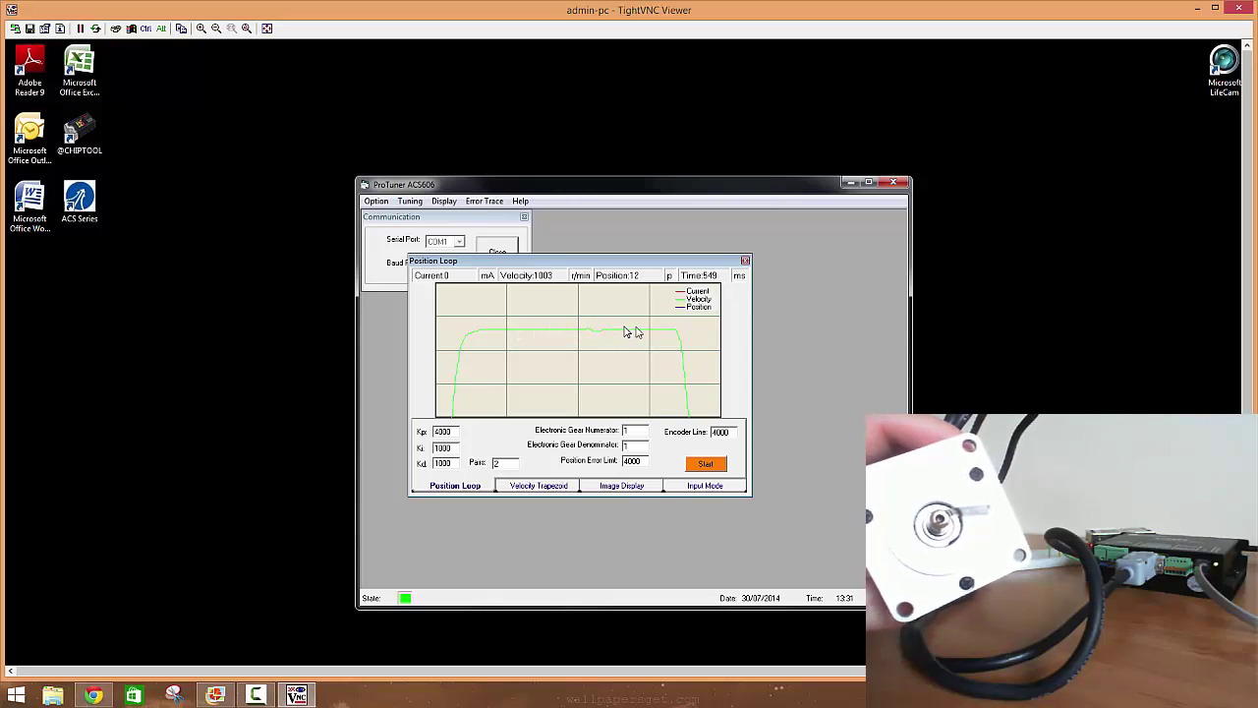
Zoom into the velocity rise on the plot and bring back the Kp 4000, Ki 1000, Kd 1000 gains.
click(518, 489)
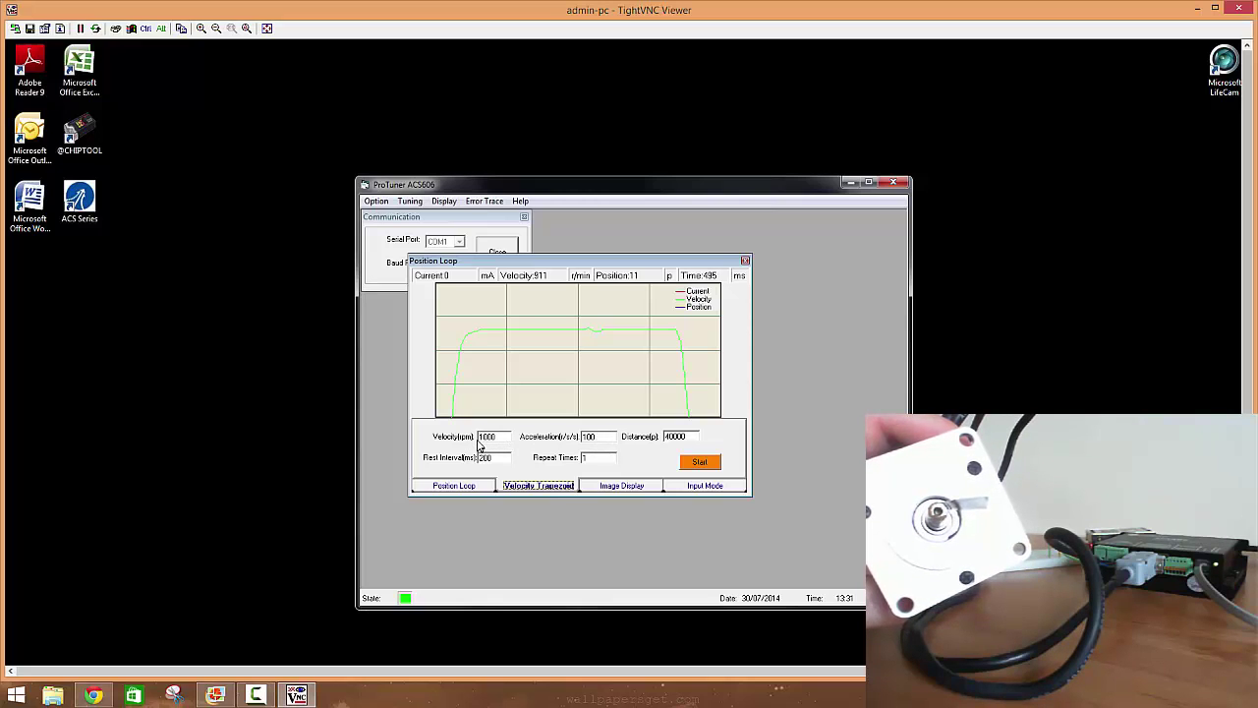
drag(448, 317, 555, 399)
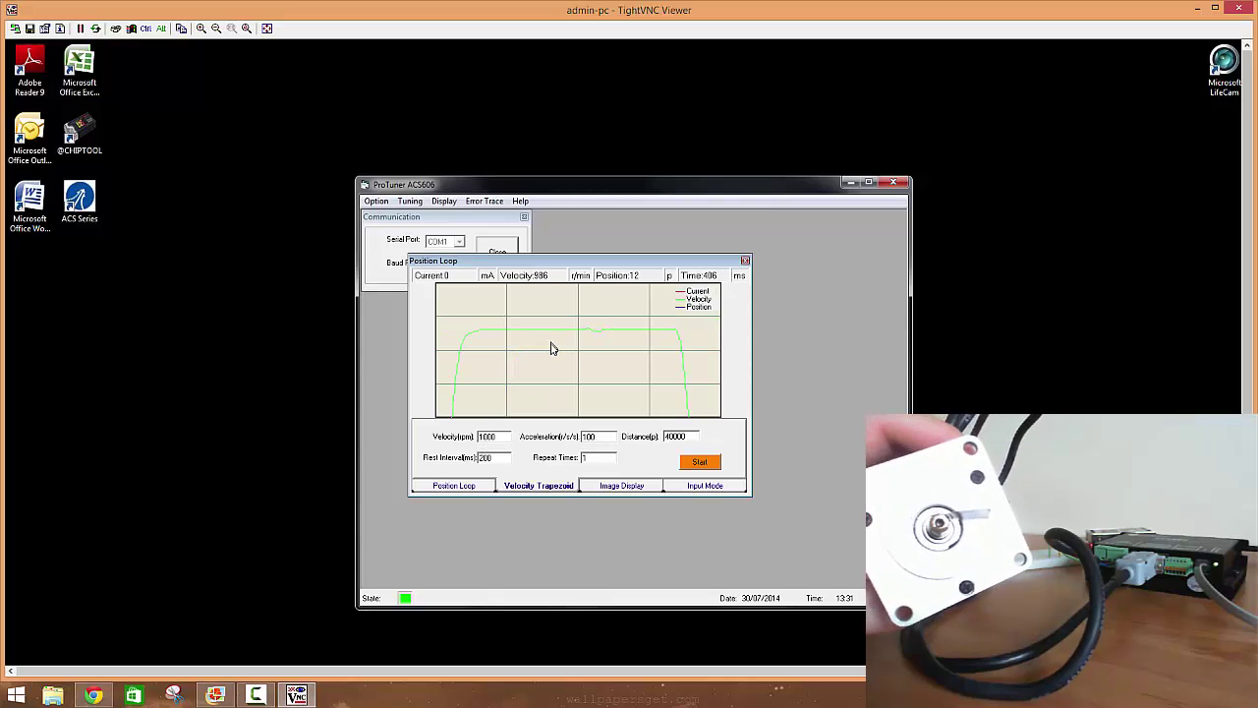
click(458, 485)
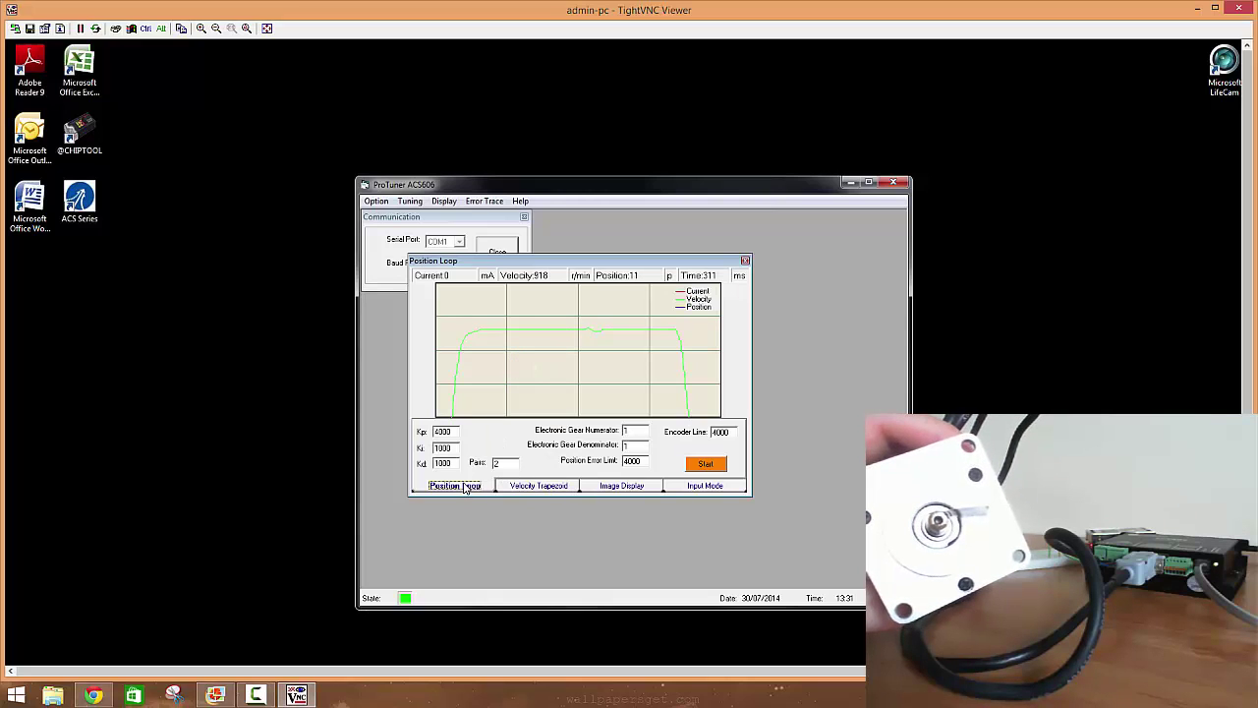
Set the gains to Kp 2000, Ki 0, Kd 0, then start and stop a test move.
double_click(438, 435)
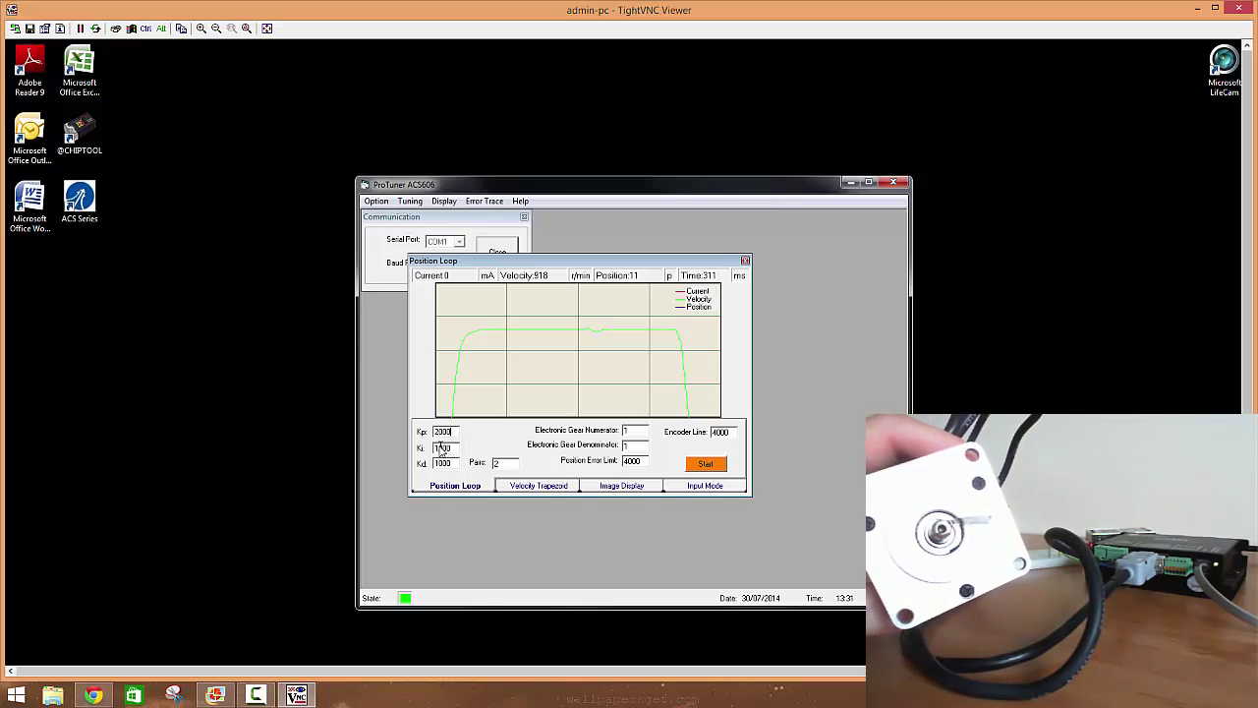
double_click(440, 448)
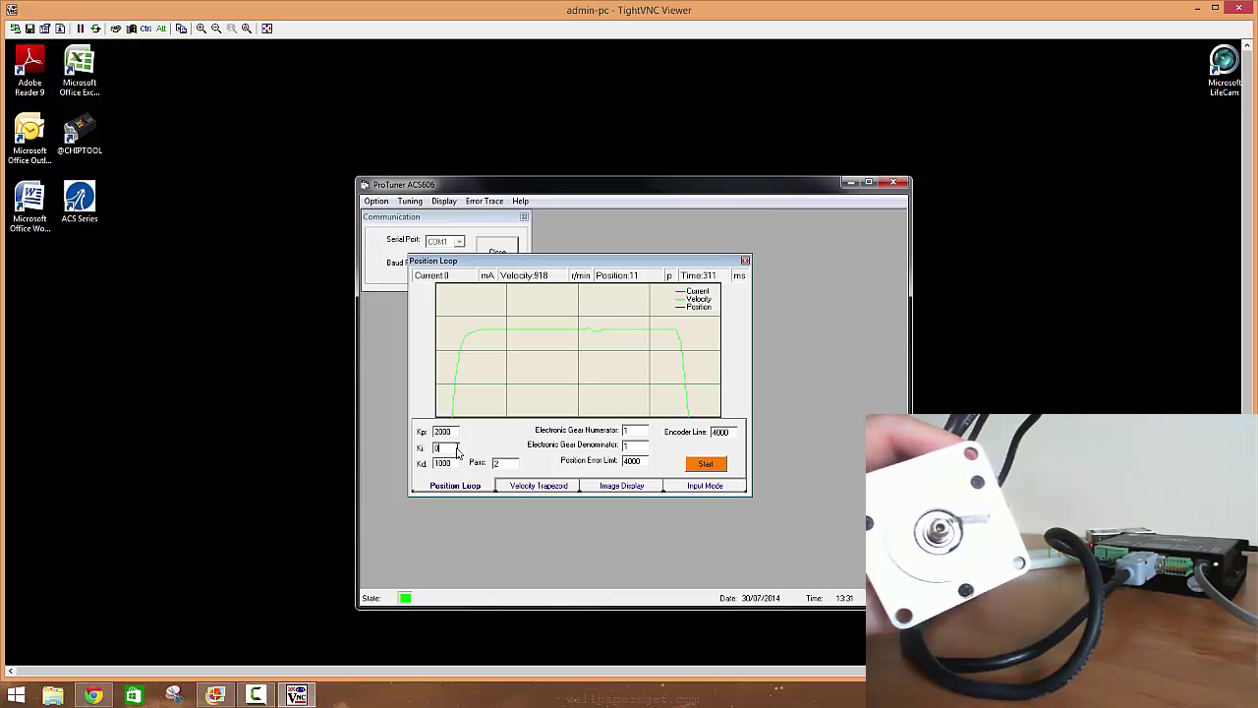
double_click(453, 465)
text(0)
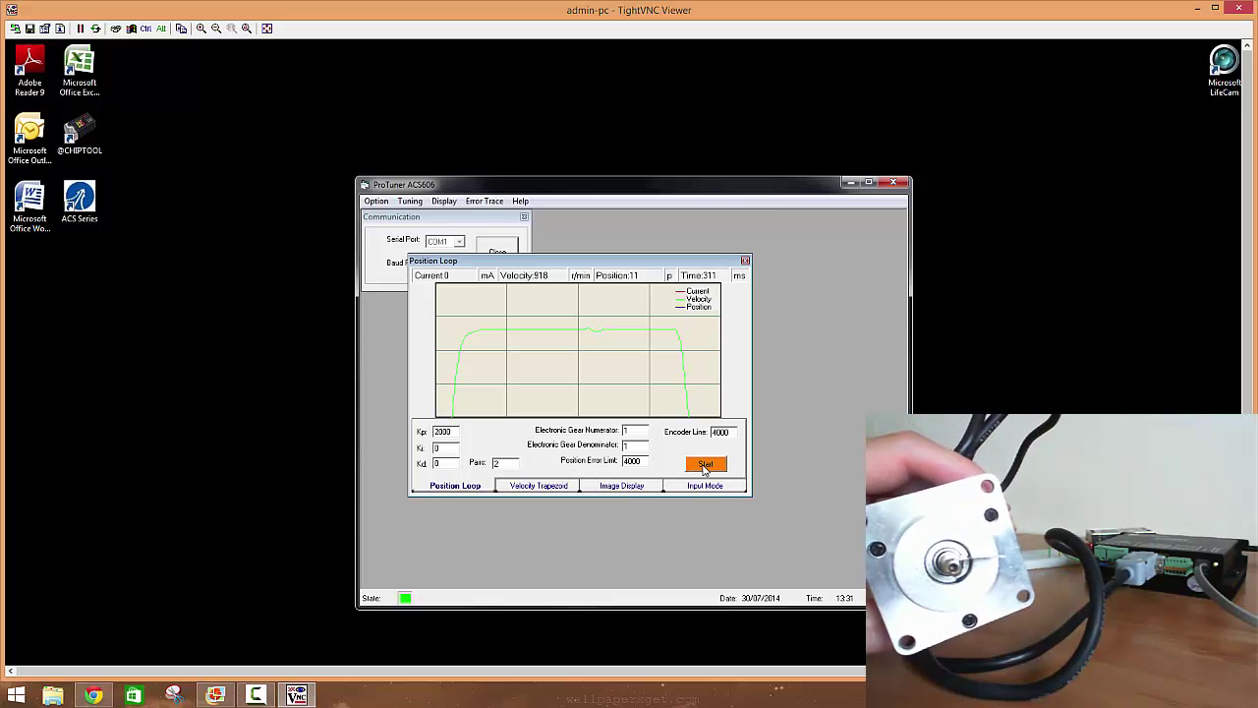
click(703, 466)
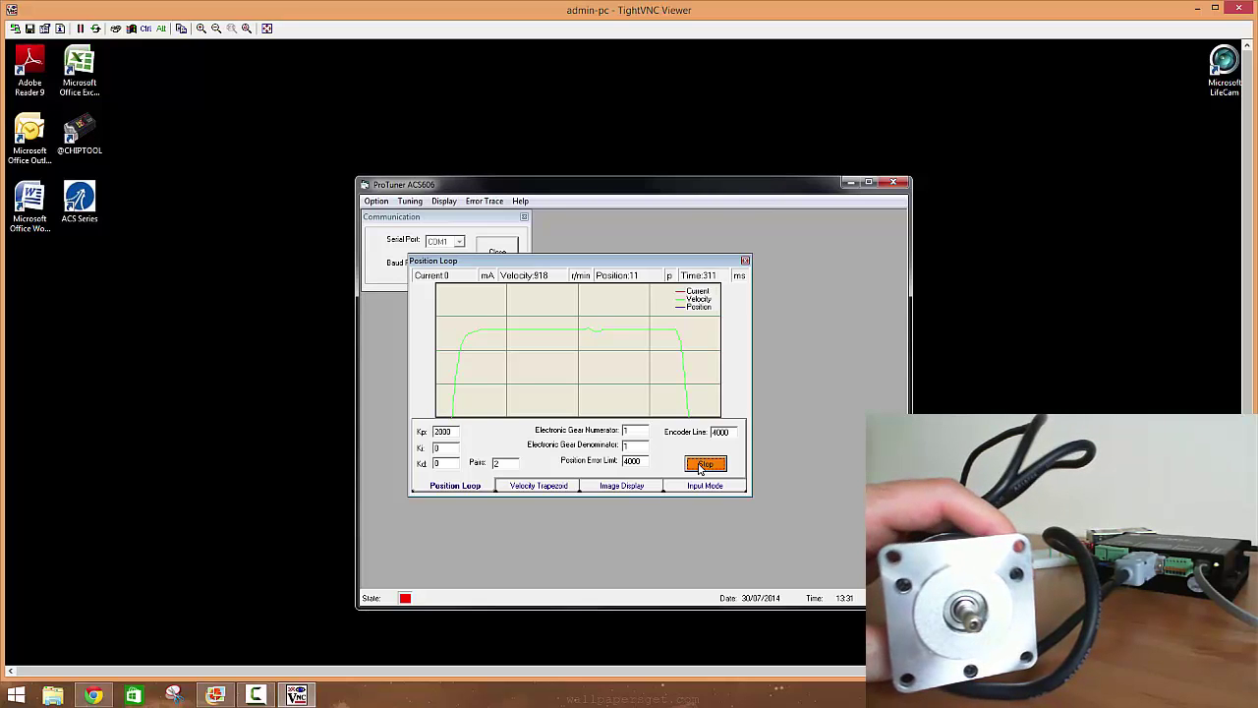
click(704, 463)
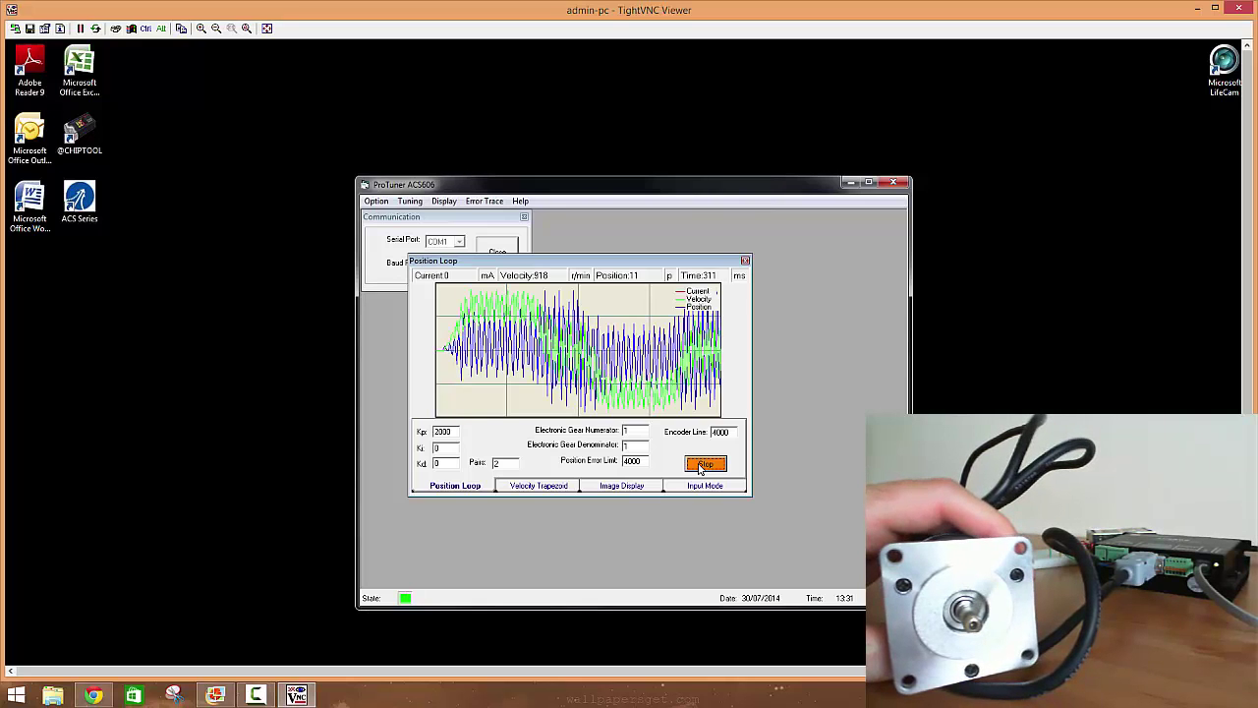
Restore Kd to 1000 and run another test move.
double_click(436, 464)
text(1000)
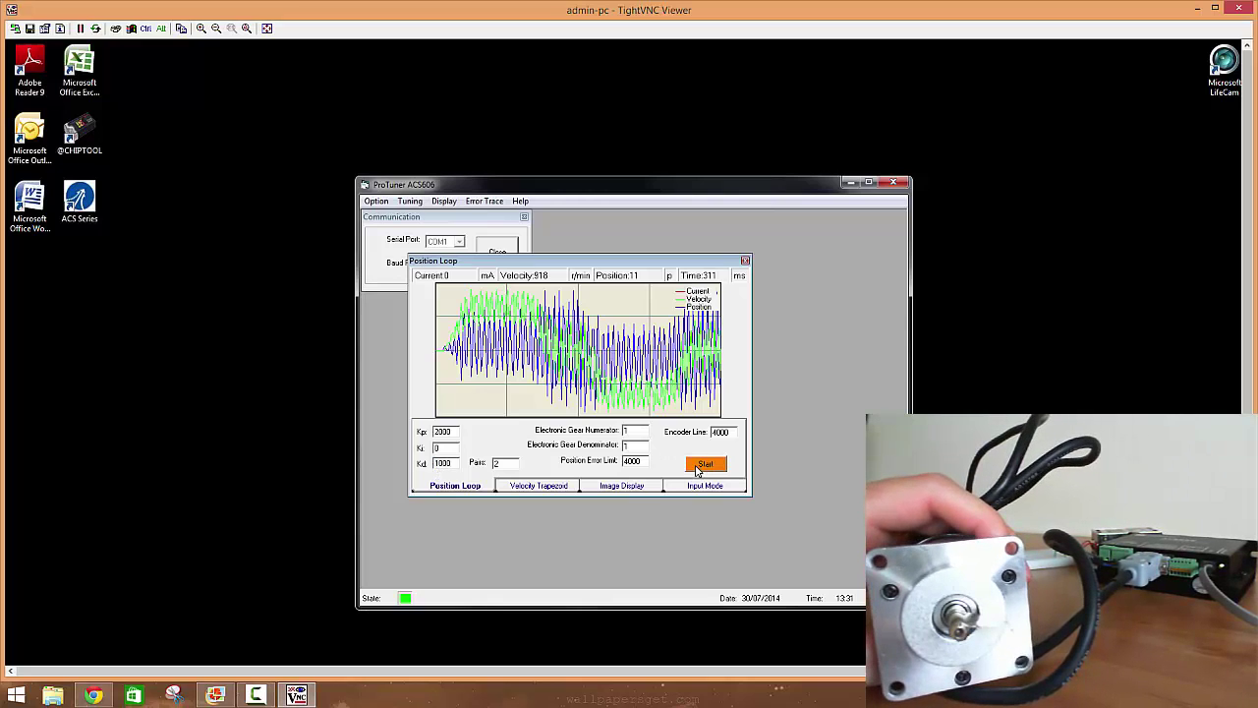
click(700, 469)
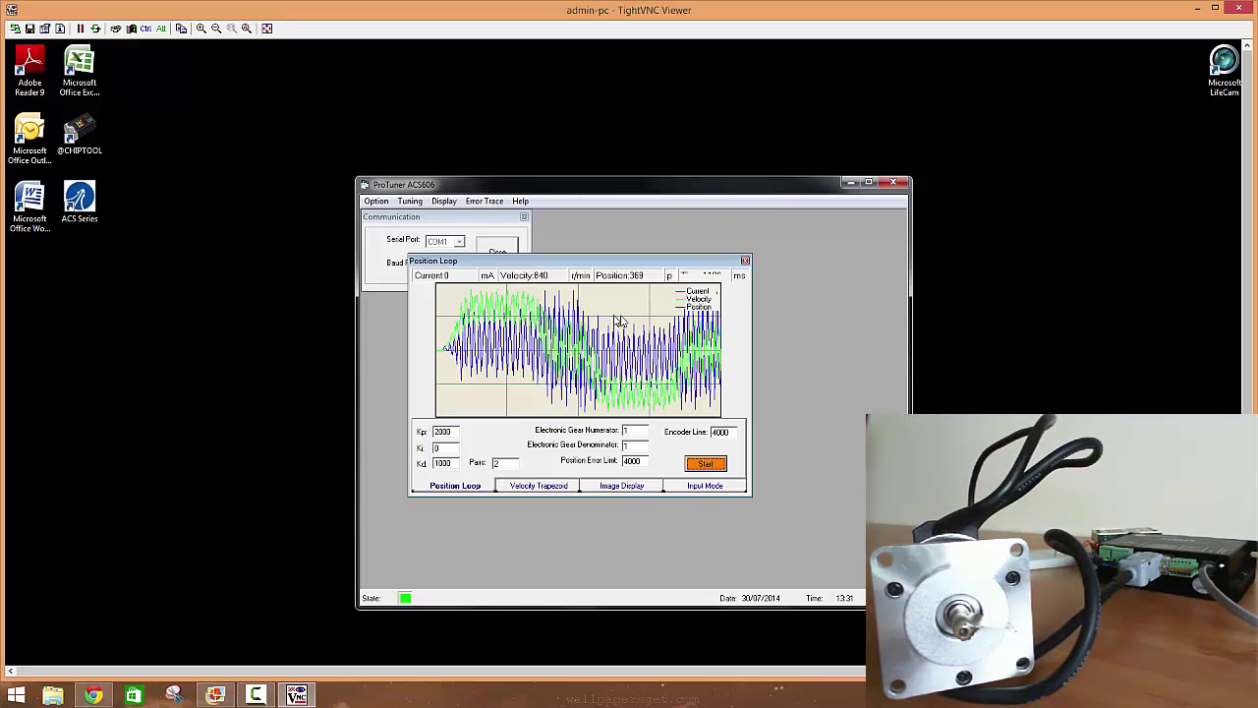
Hide the Position Error trace and zoom into a region of the velocity plot.
click(631, 487)
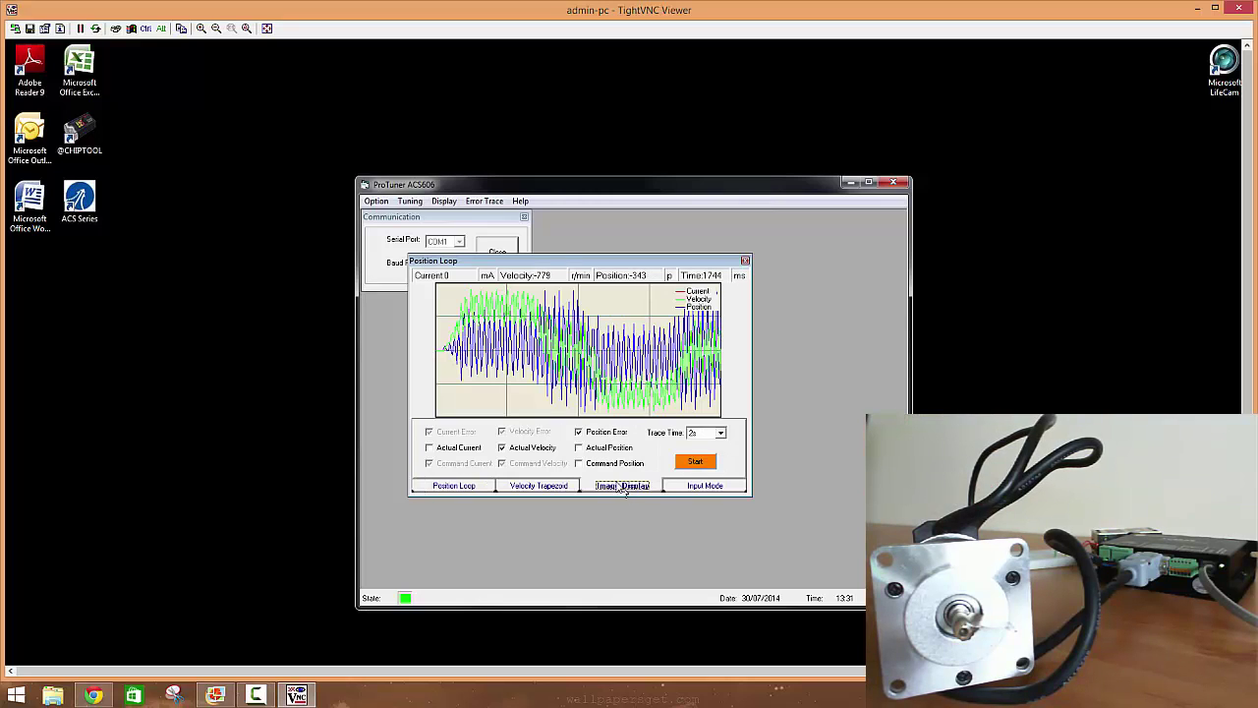
click(581, 433)
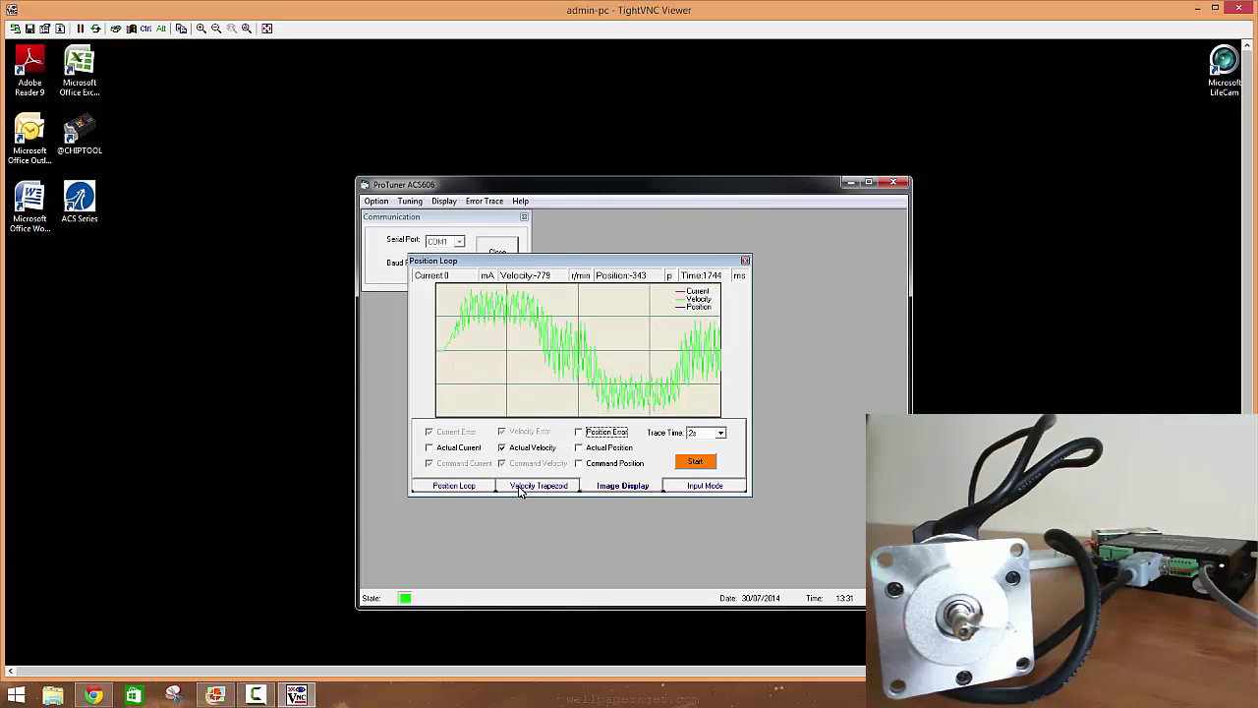
click(454, 486)
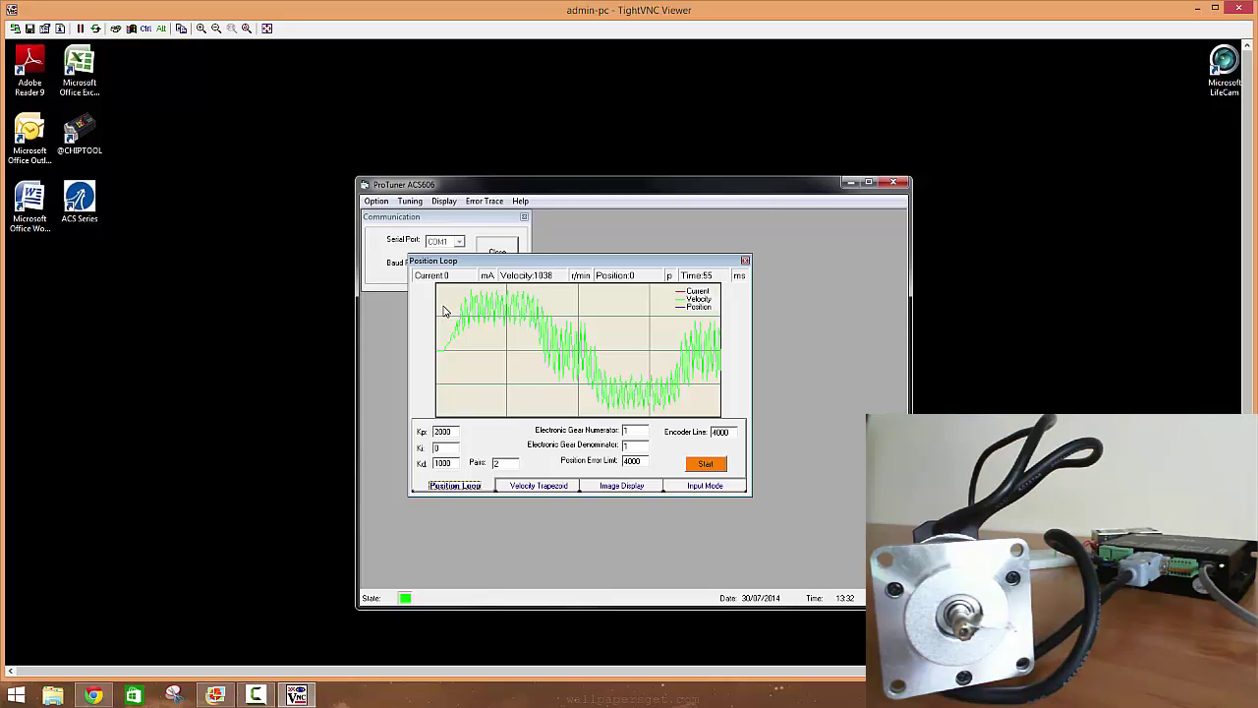
drag(442, 311, 602, 310)
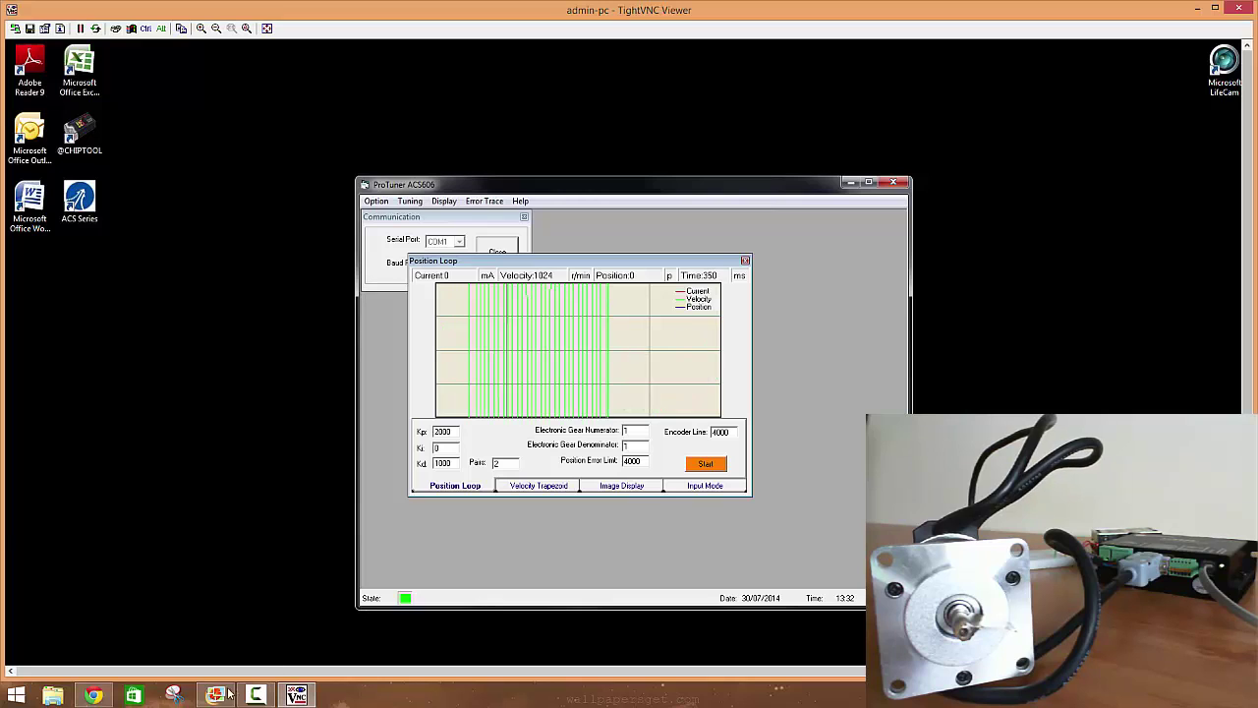
click(214, 695)
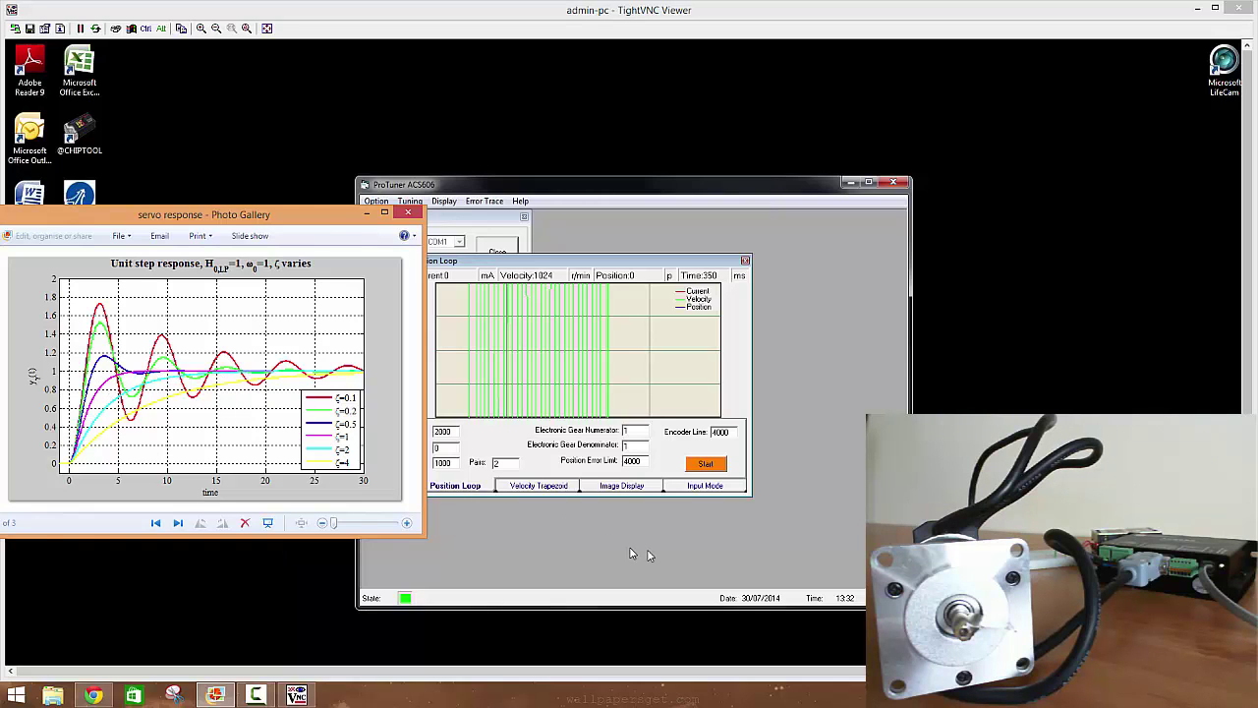
key(alt+F4)
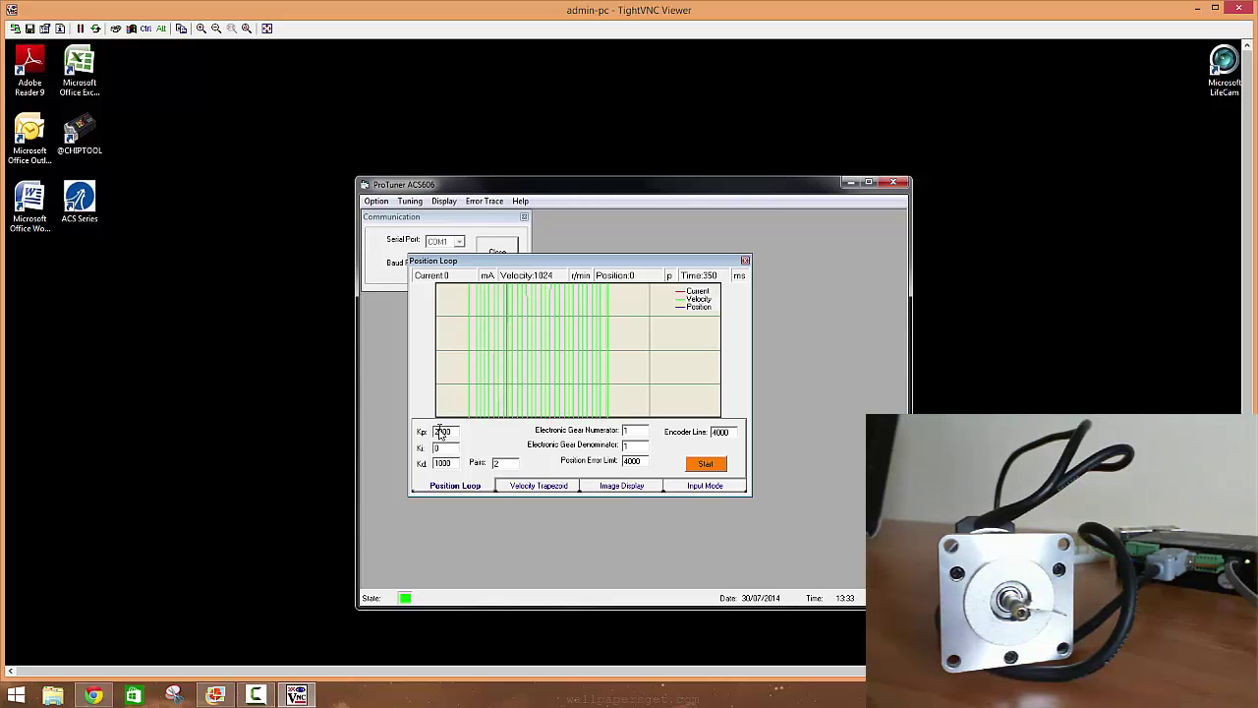
Record a fresh trapezoidal velocity test run with Kp still at 2000.
click(688, 463)
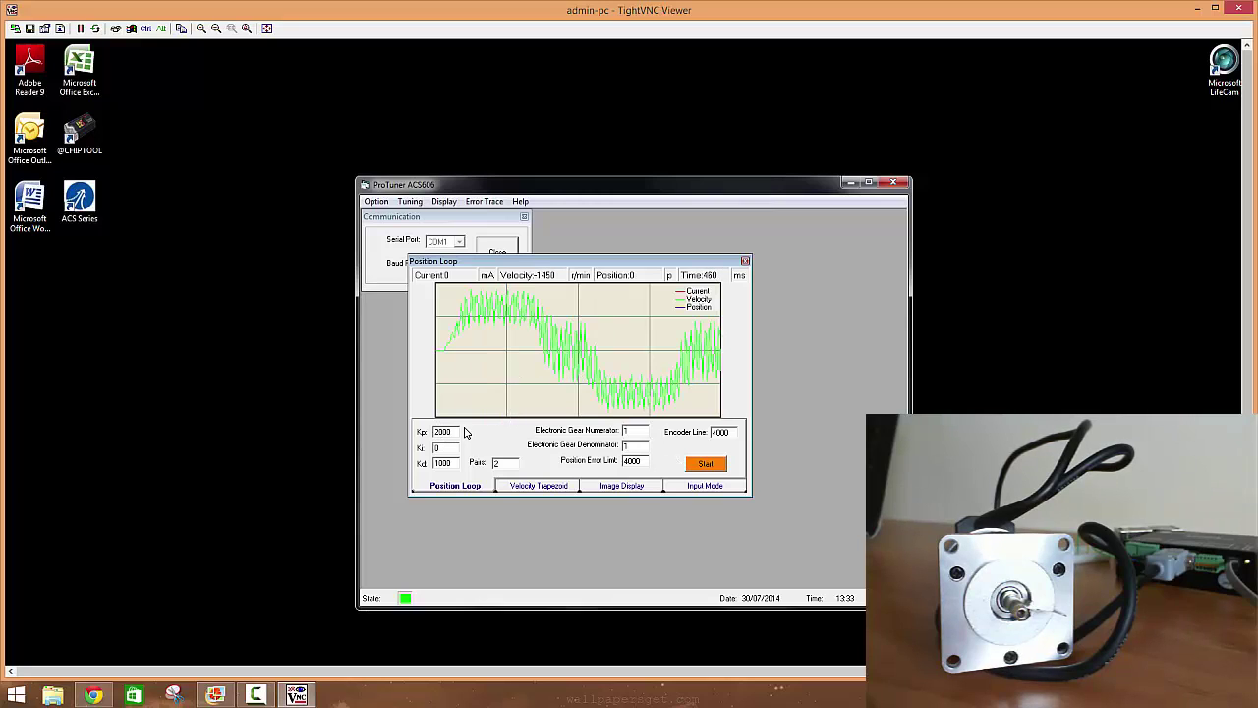
drag(438, 435, 458, 433)
click(693, 466)
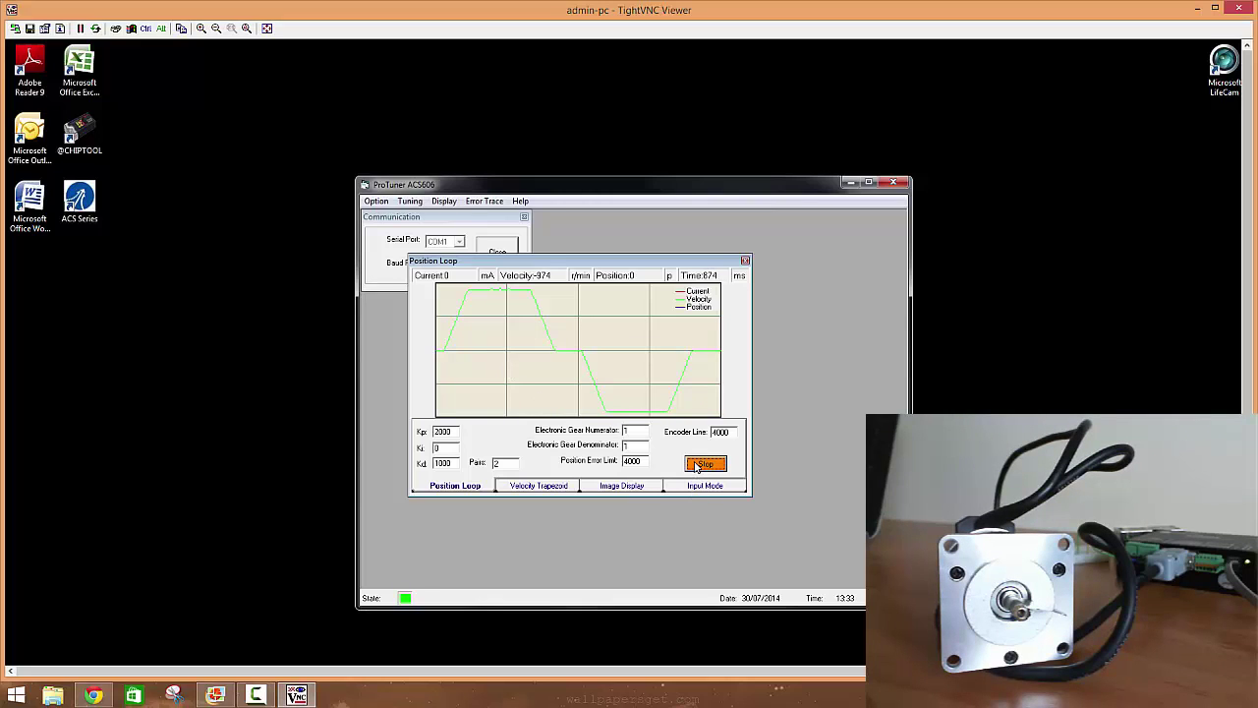
Show the Position Error trace again and read values at a point on the graph.
click(637, 488)
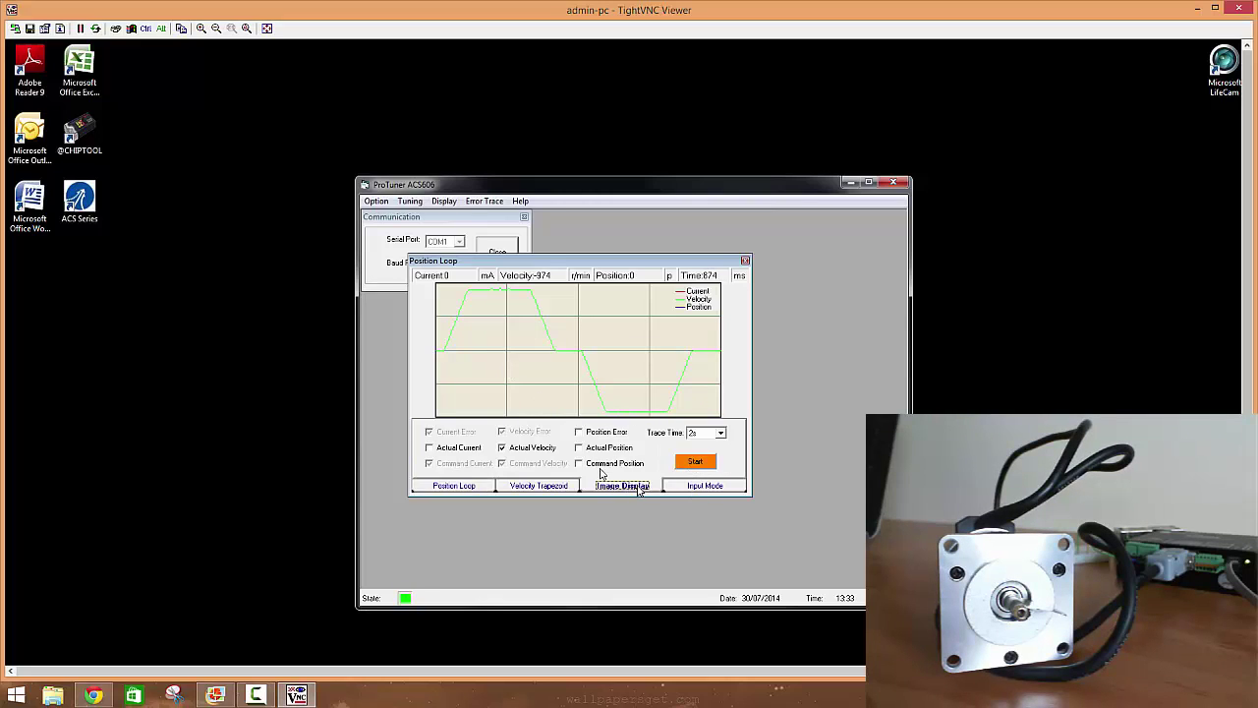
click(579, 431)
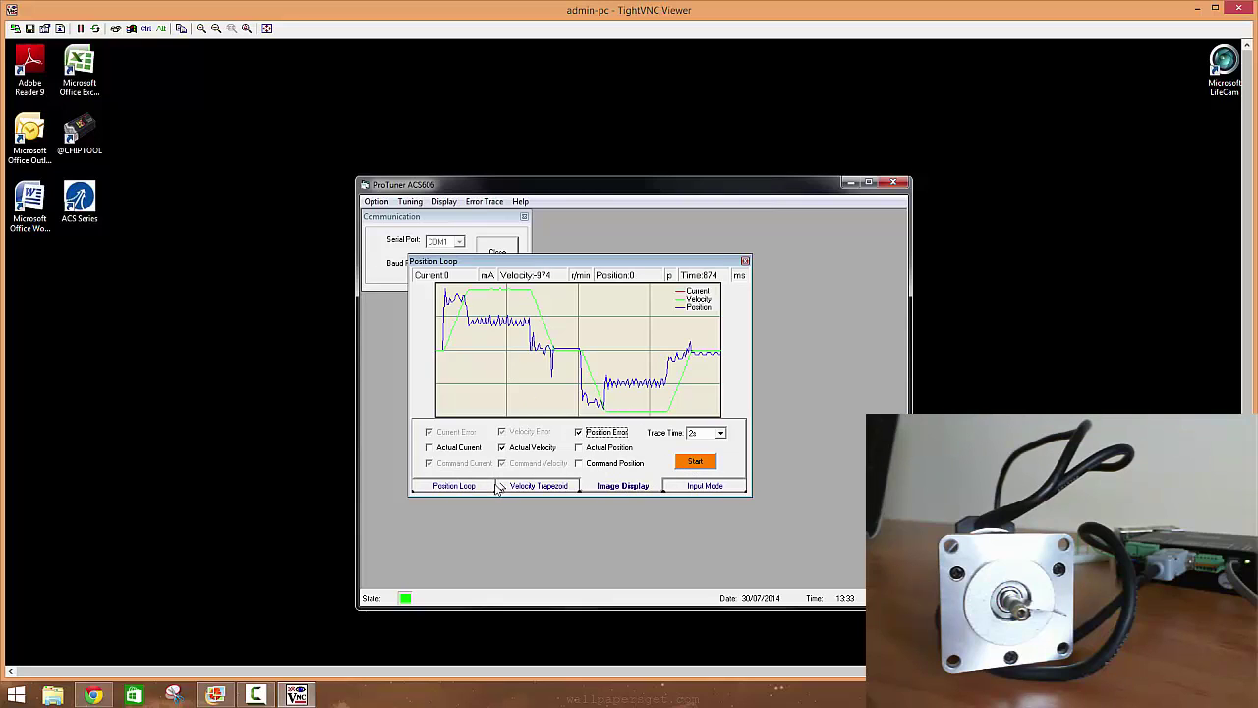
click(466, 492)
click(452, 316)
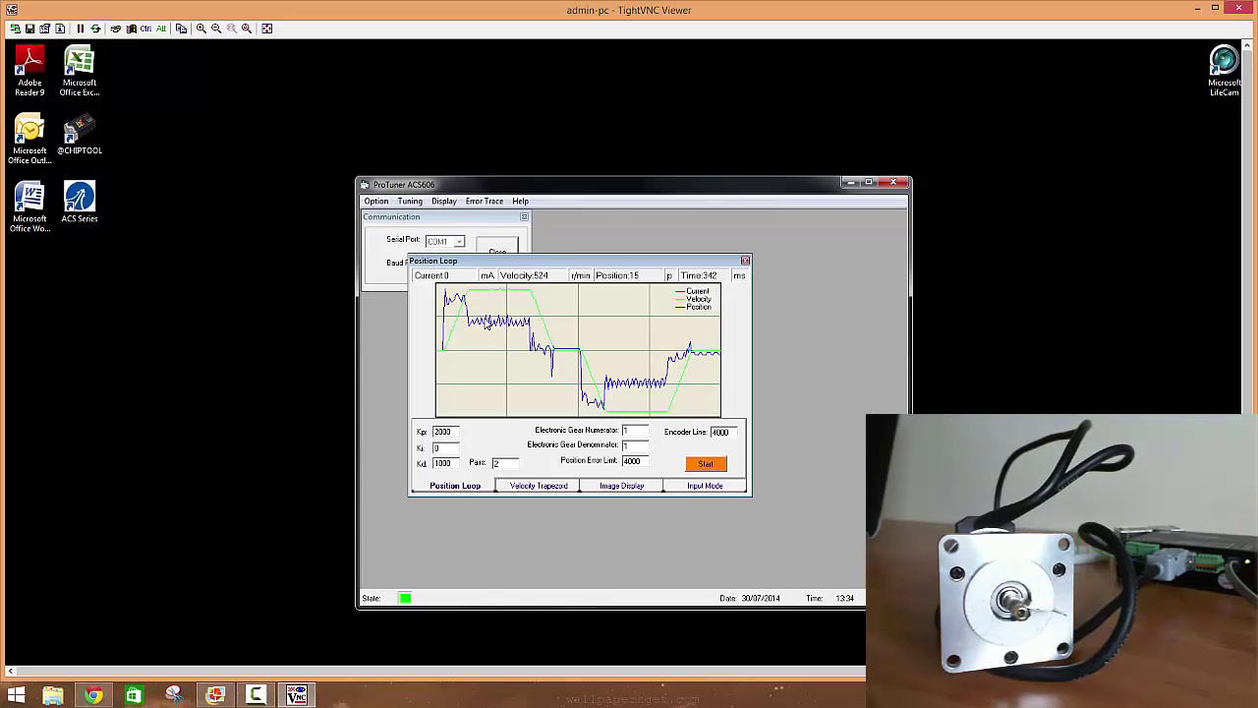
Raise Kp to 3000 and trapezoid acceleration to 200, running a test move with each.
text(3)
click(704, 466)
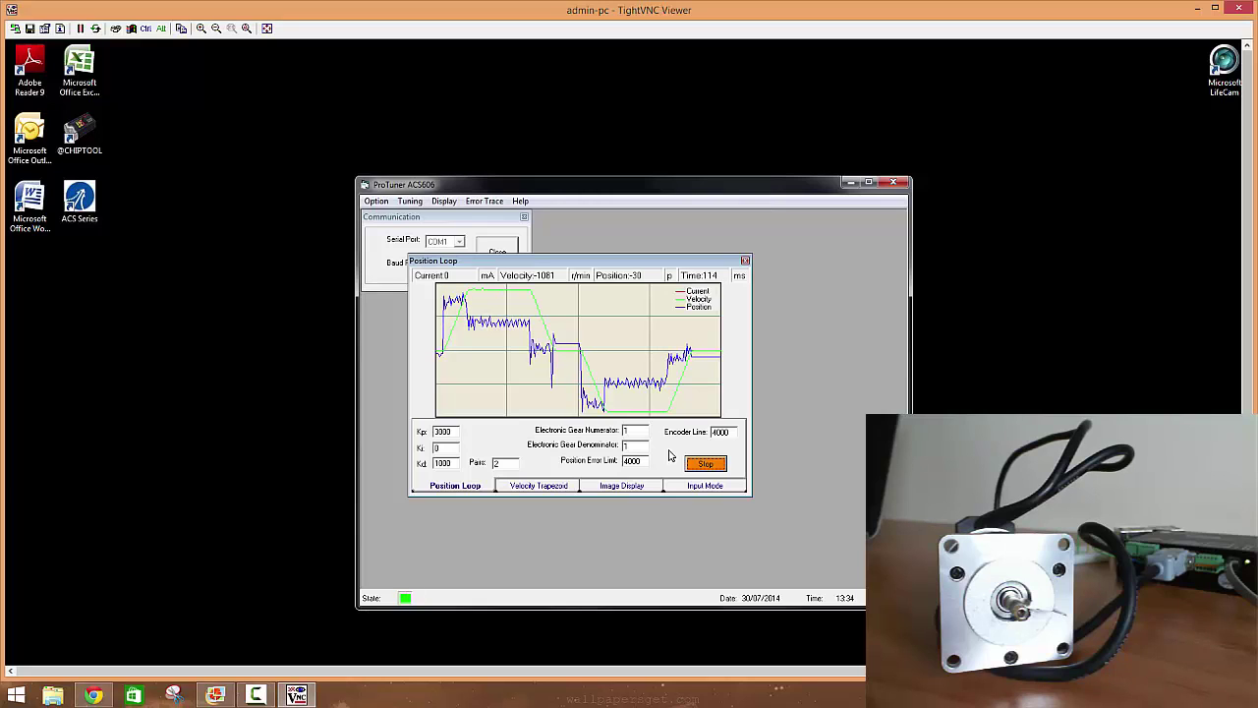
click(547, 486)
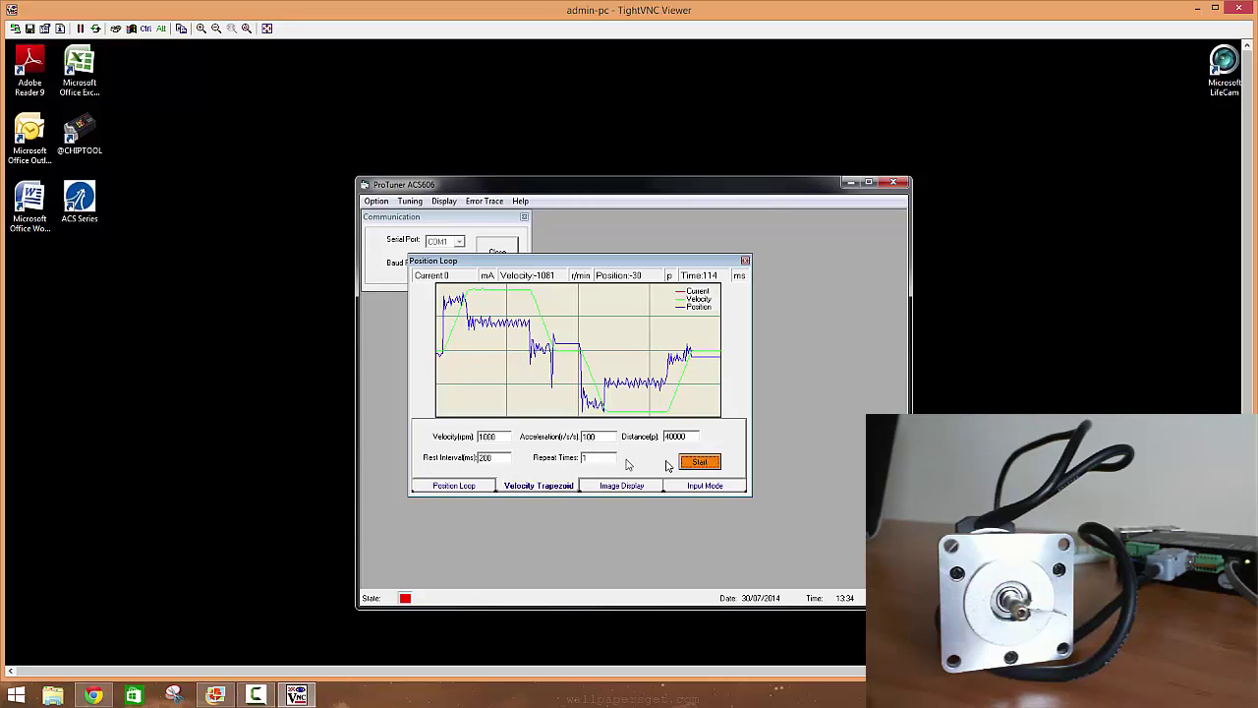
double_click(585, 438)
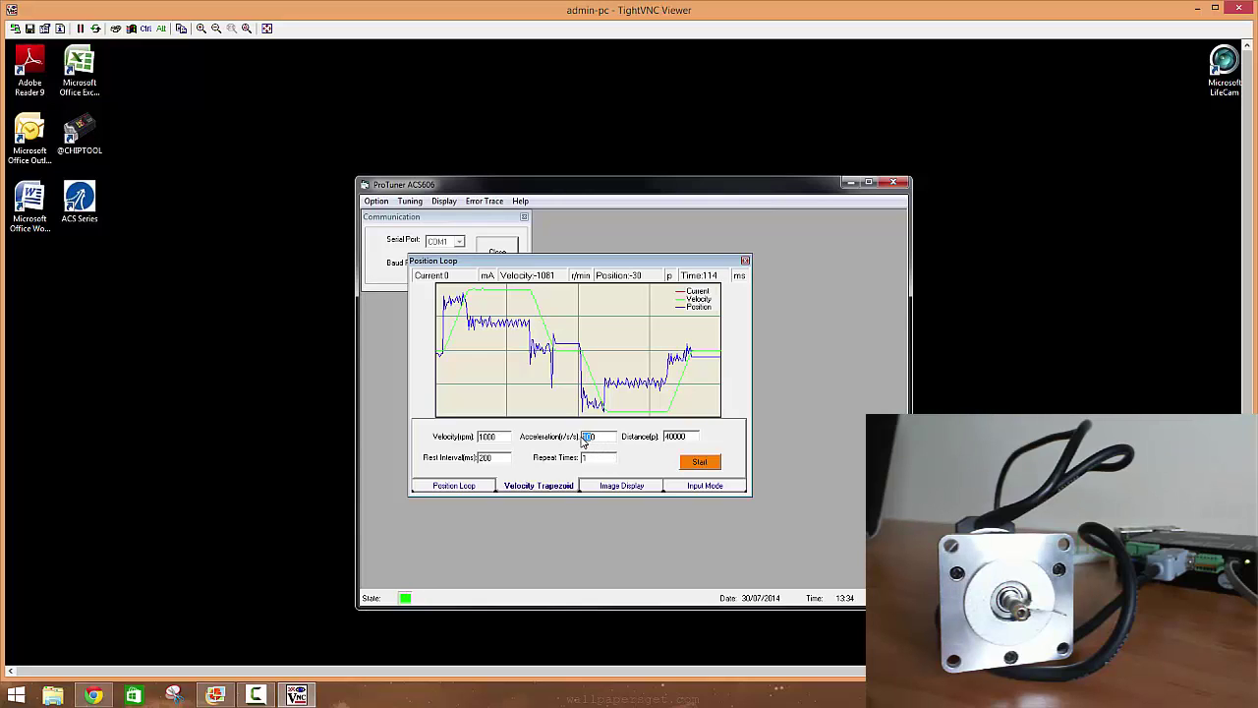
text(200)
click(699, 462)
click(486, 486)
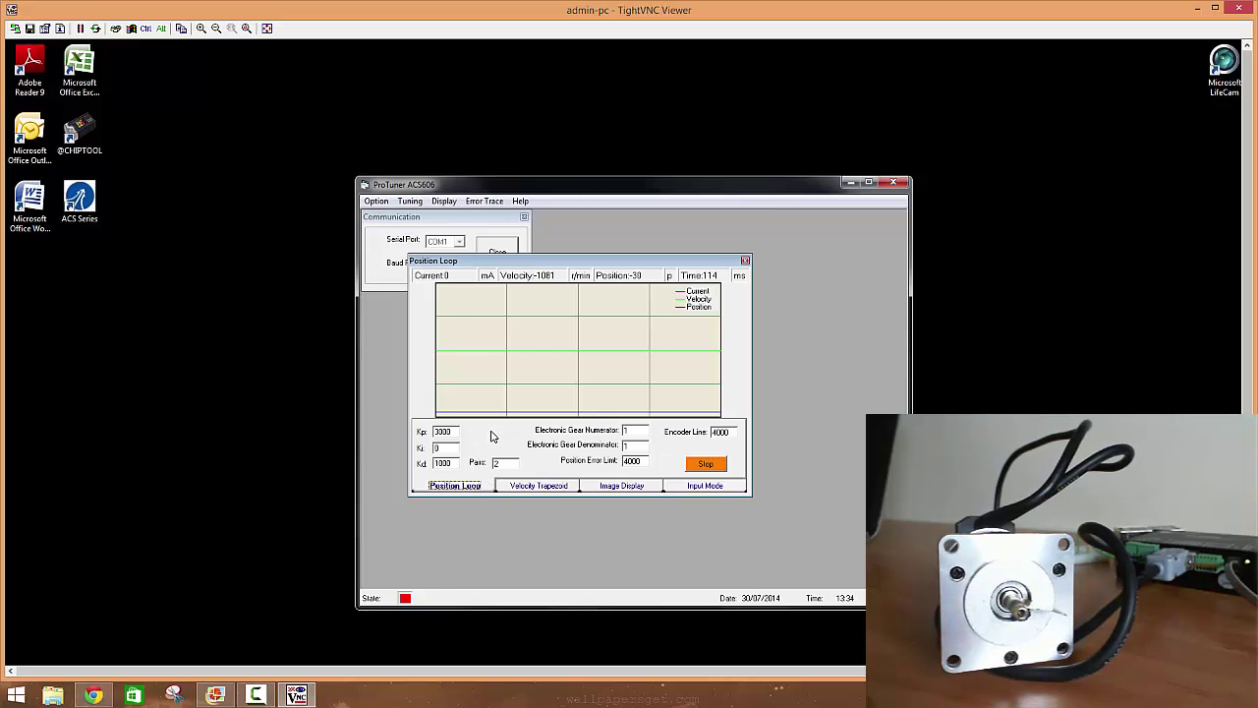
click(695, 465)
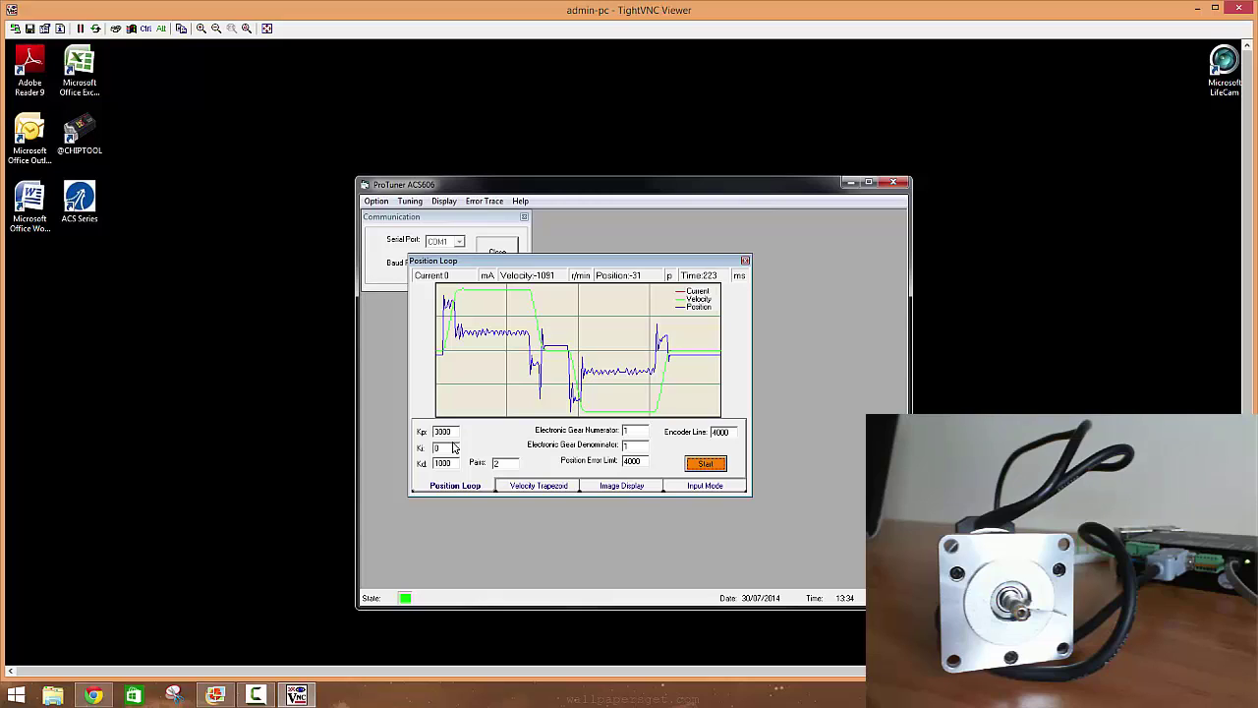
click(453, 434)
click(216, 694)
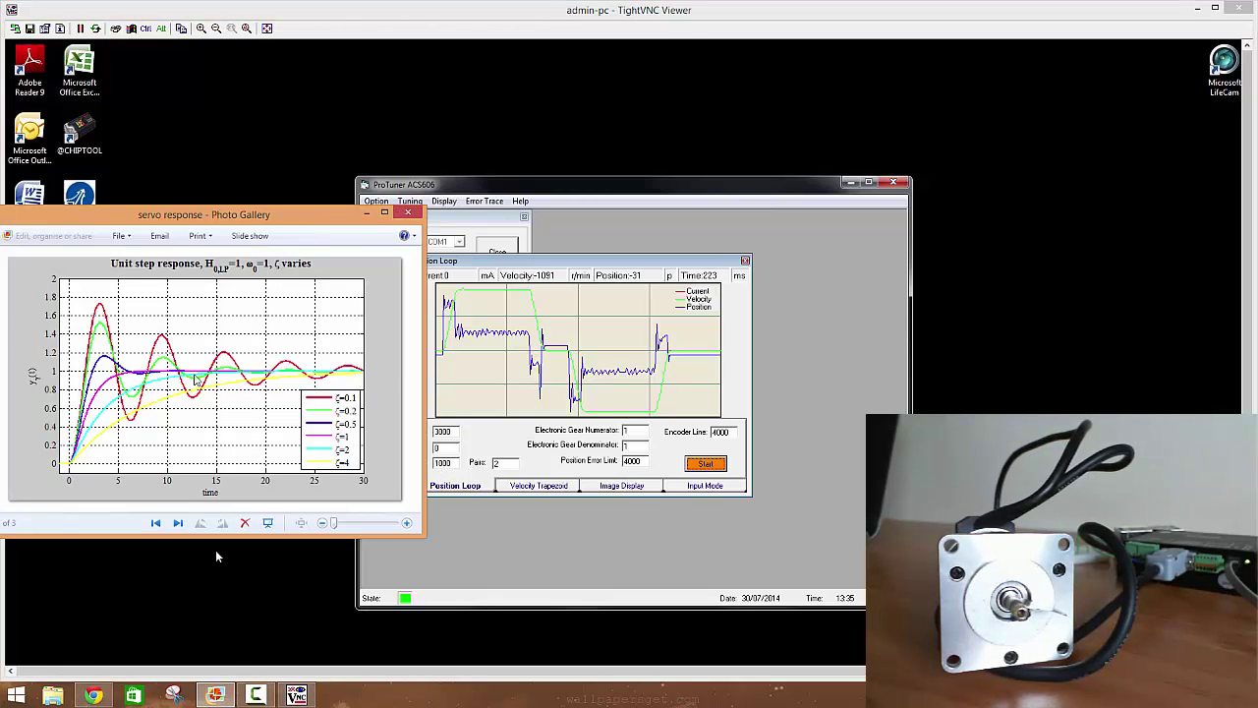
click(531, 531)
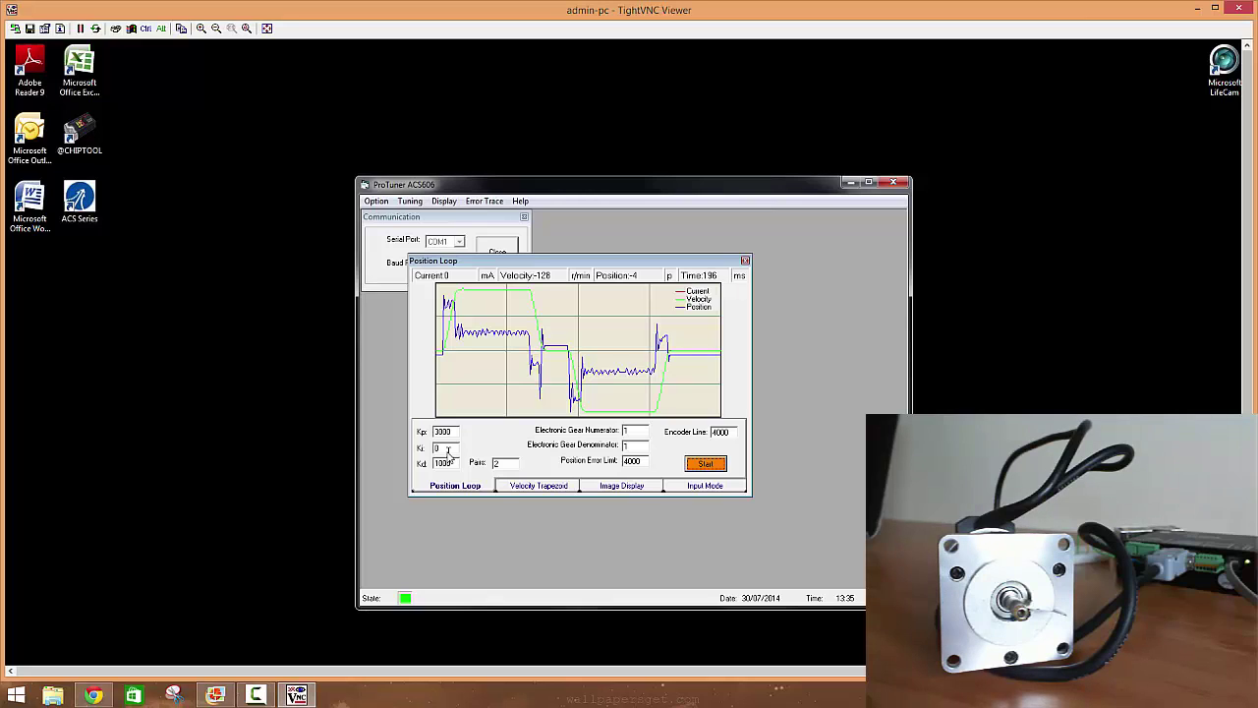
Set Ki to 1000 alongside Kp 3000, then start and stop a test move.
click(435, 448)
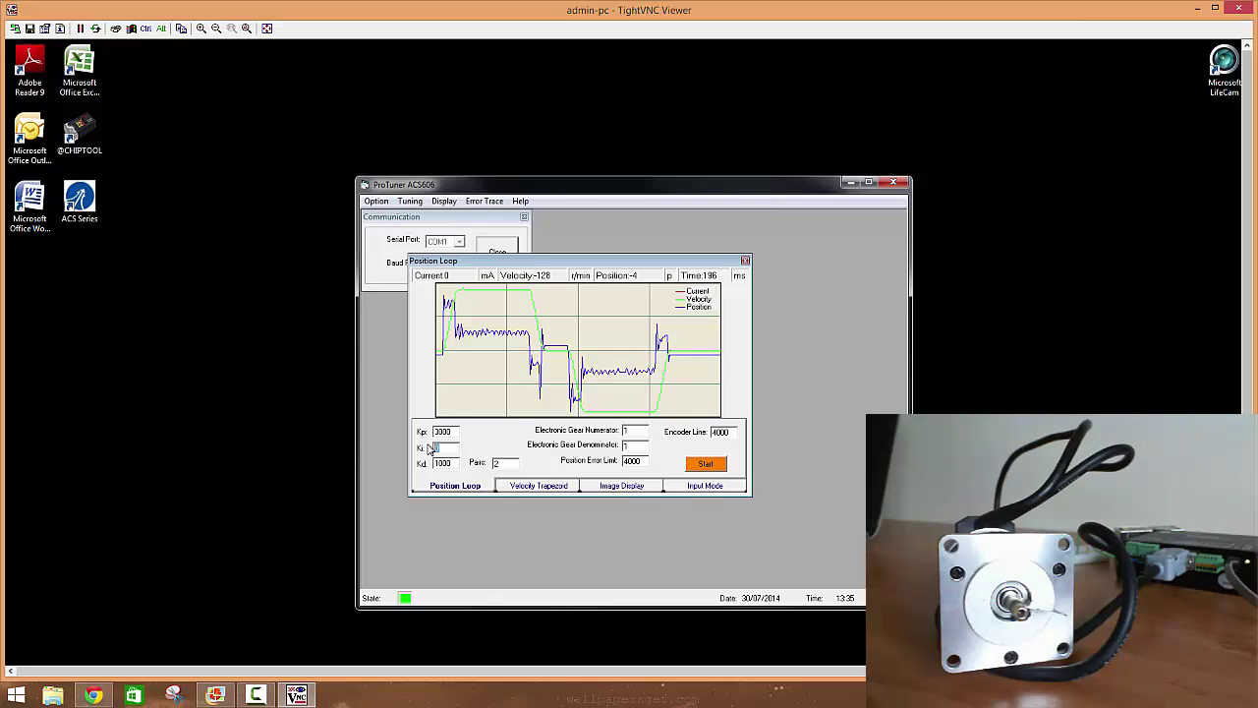
text(100)
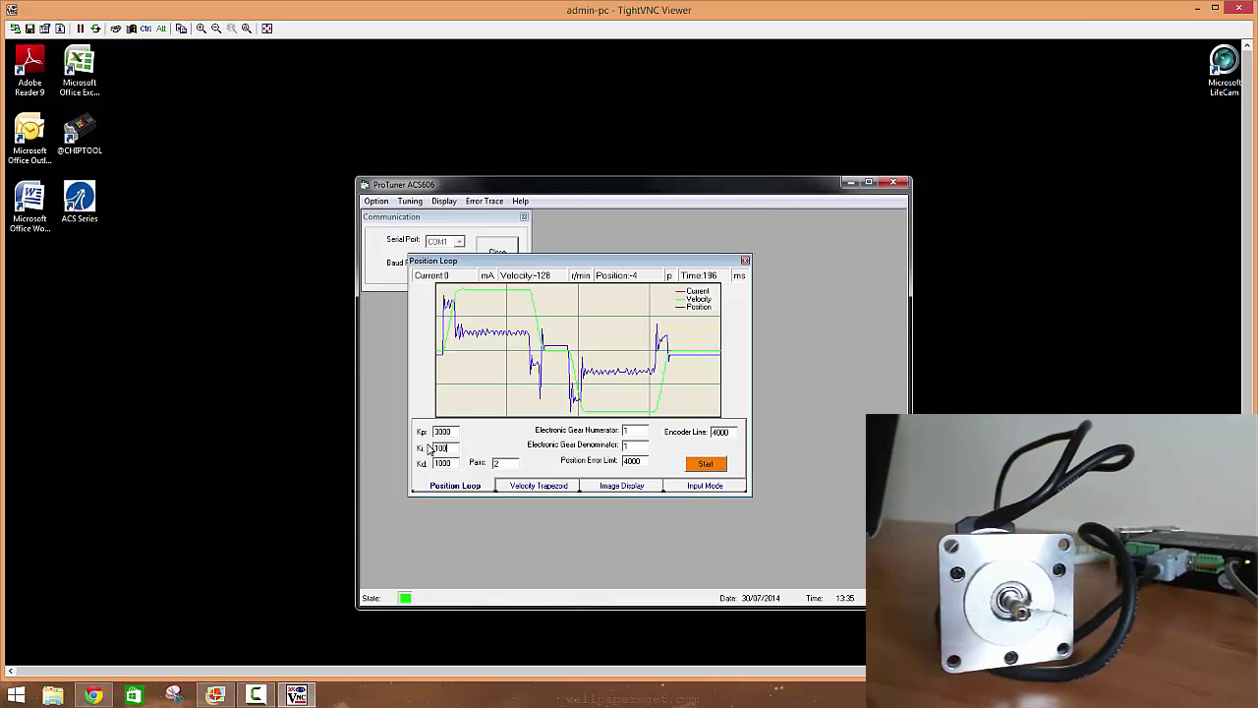
text(0)
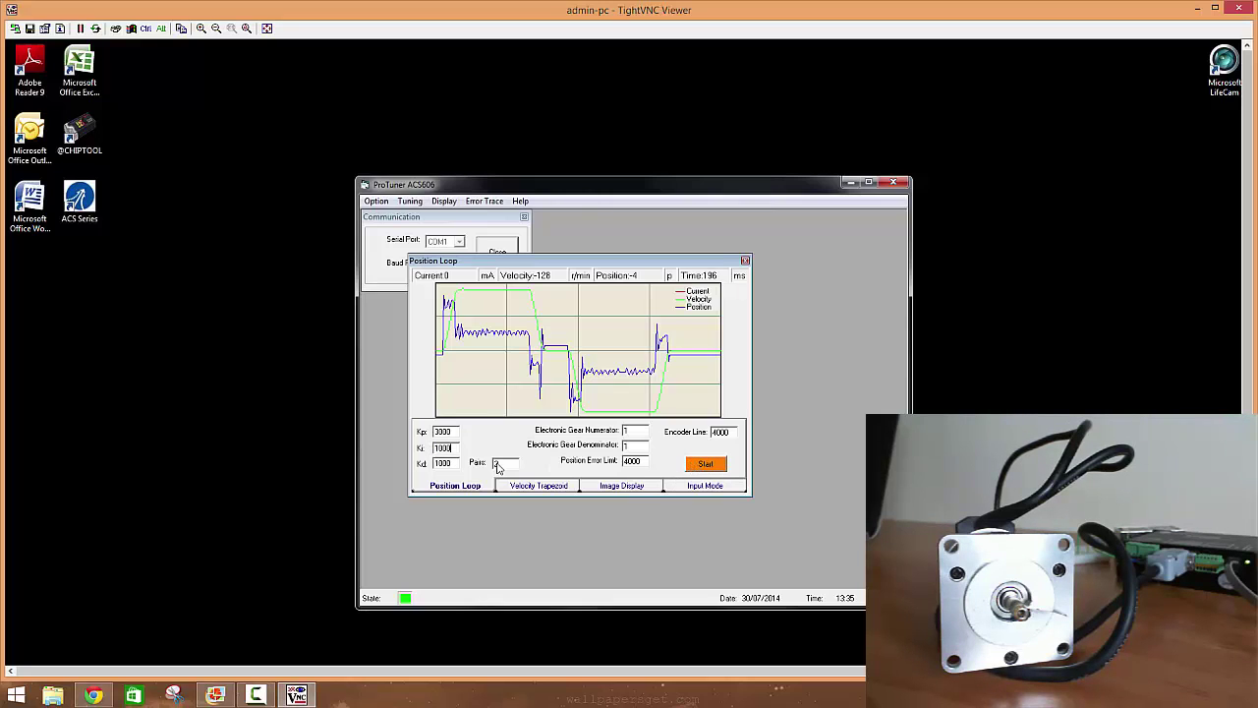
click(698, 466)
click(694, 467)
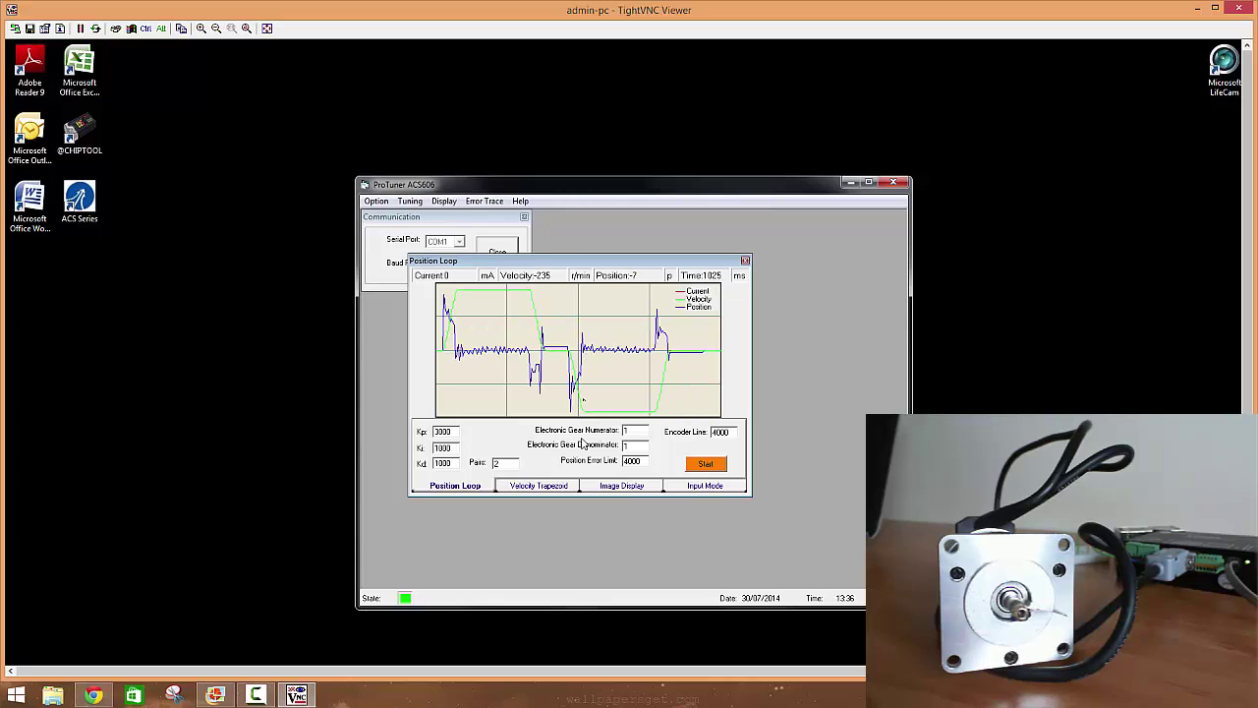
Add the Actual Current trace in red to the Ki 1000 plot beside position error and velocity.
click(622, 486)
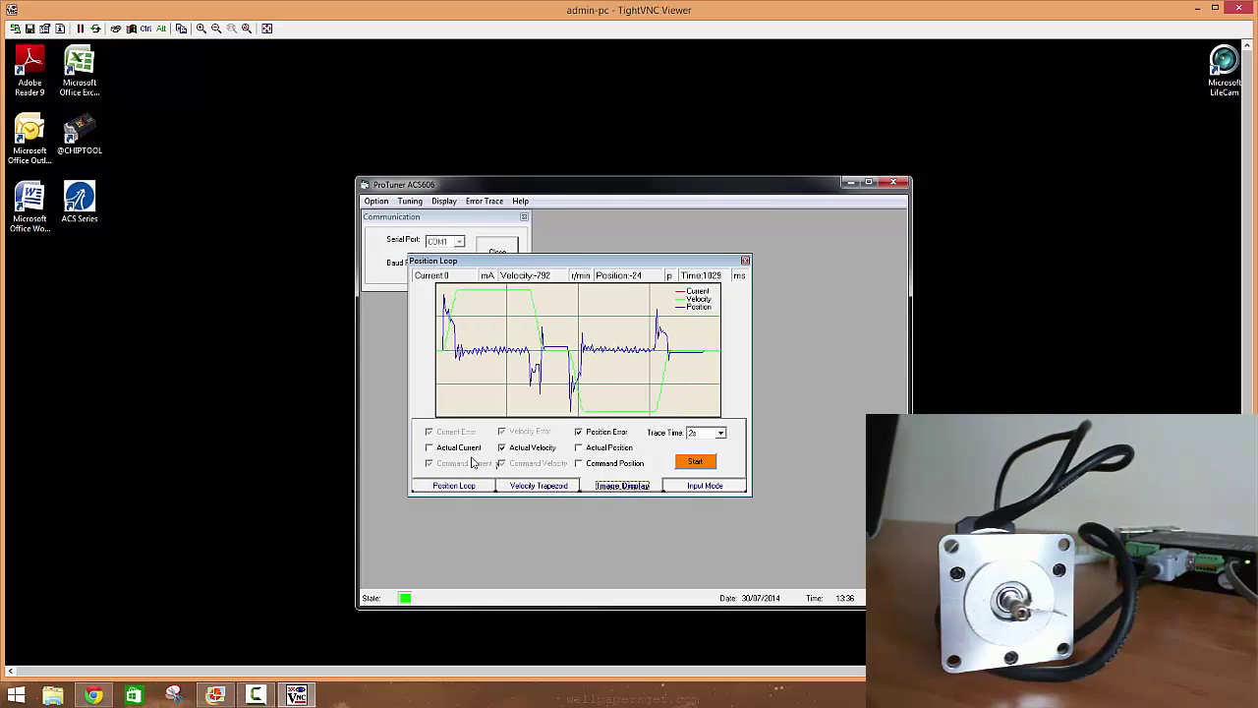
click(429, 449)
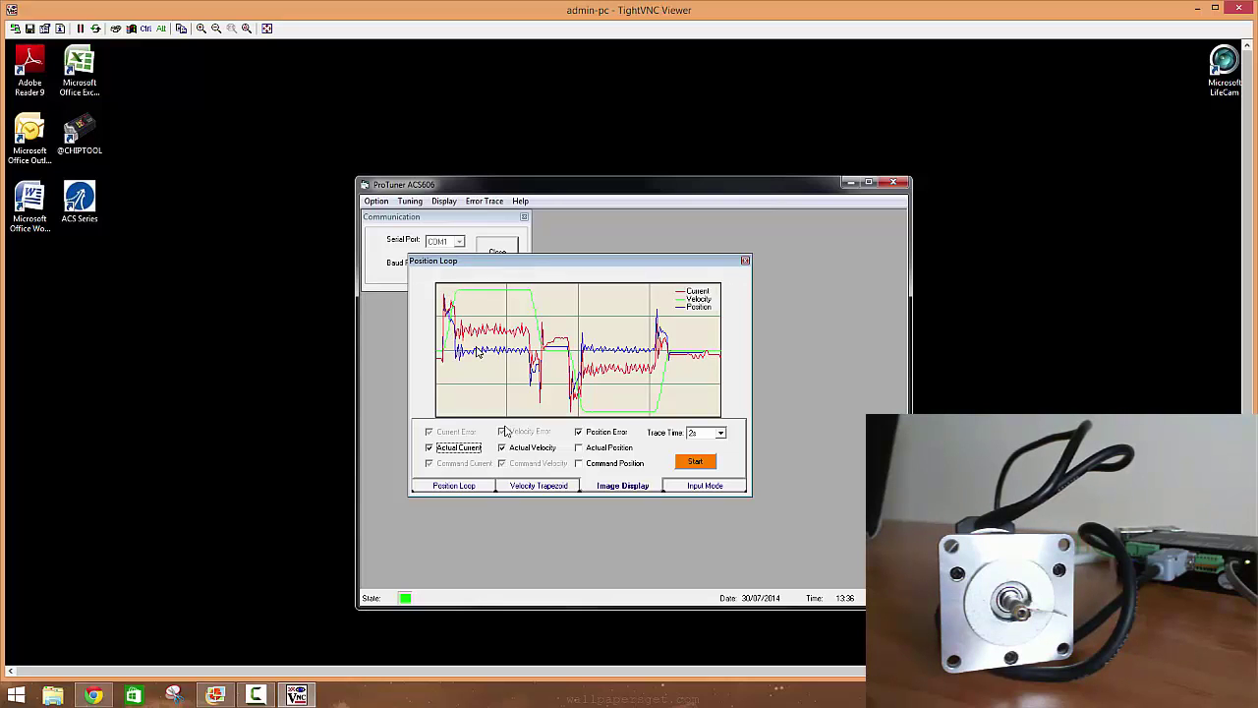
Compare the position loop gains with the trapezoid move: velocity 1000, acceleration 200, distance 40000, rest 200.
click(521, 487)
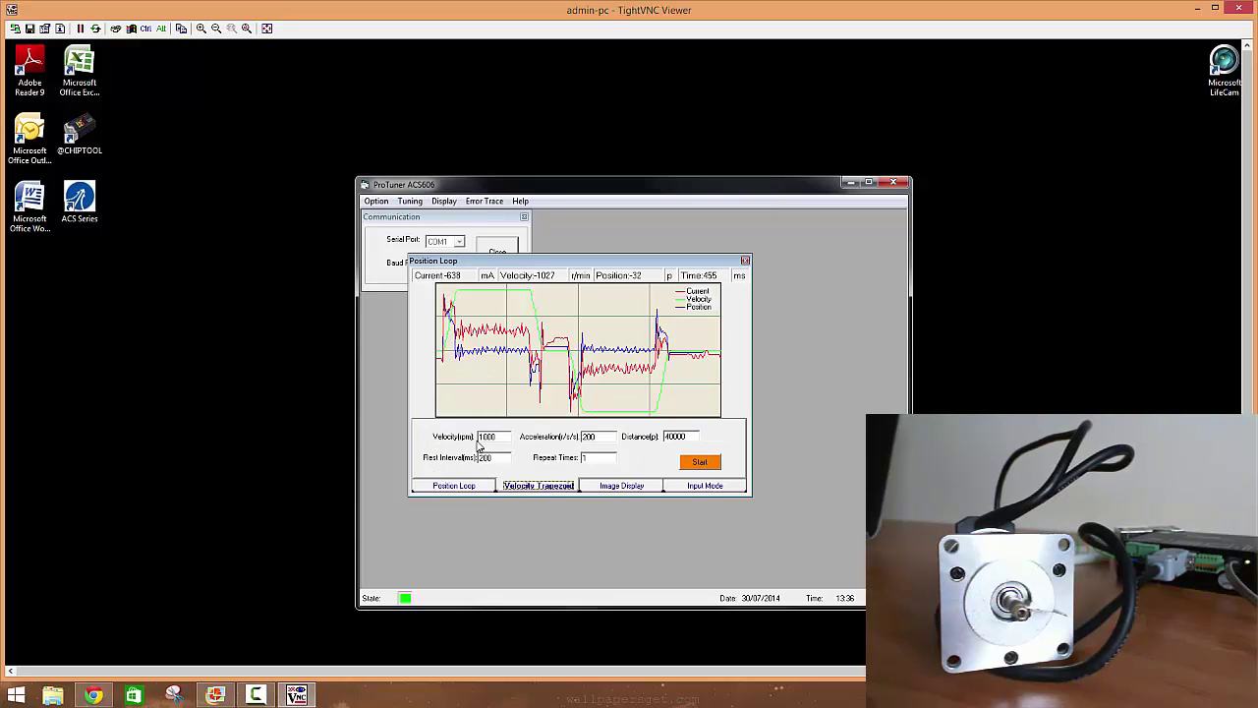
click(471, 489)
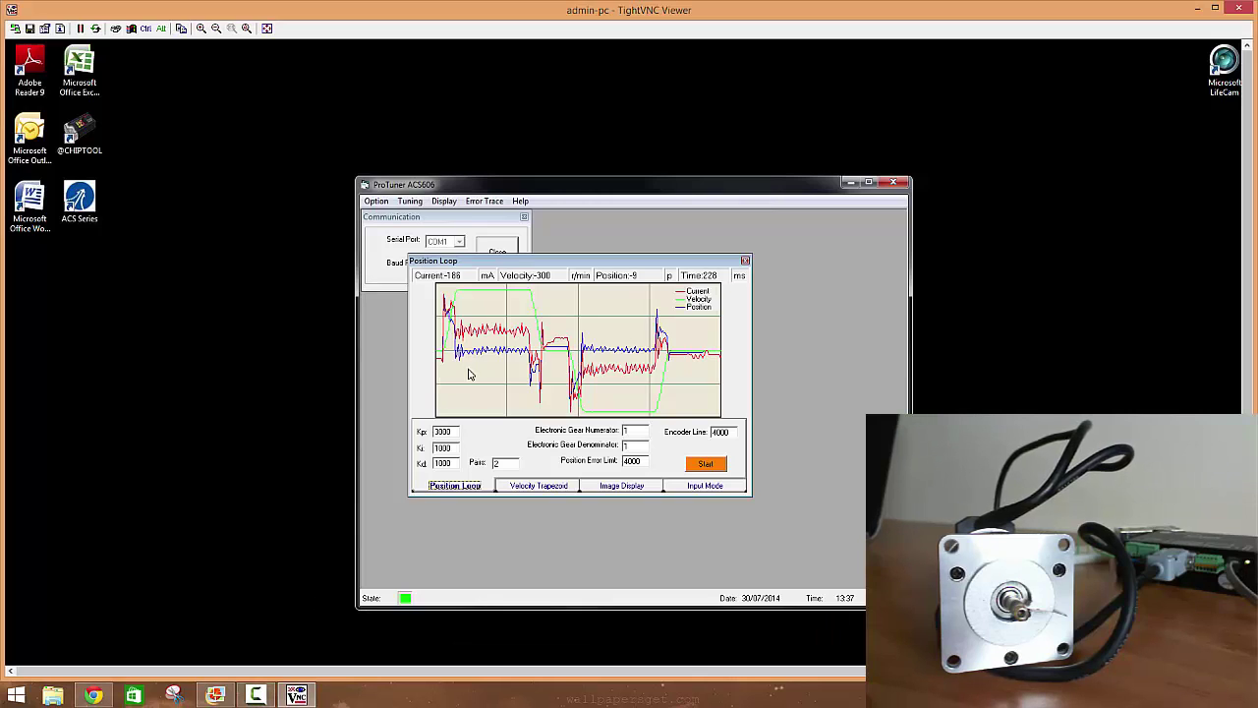
click(537, 488)
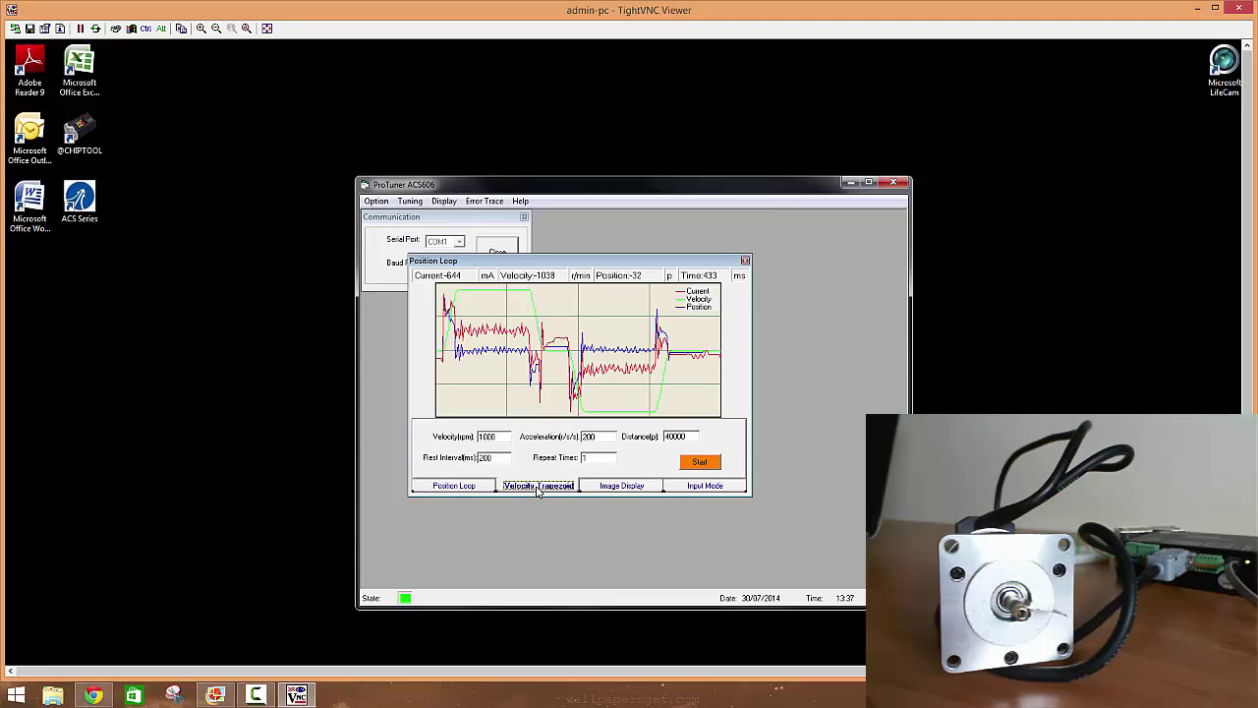
click(440, 485)
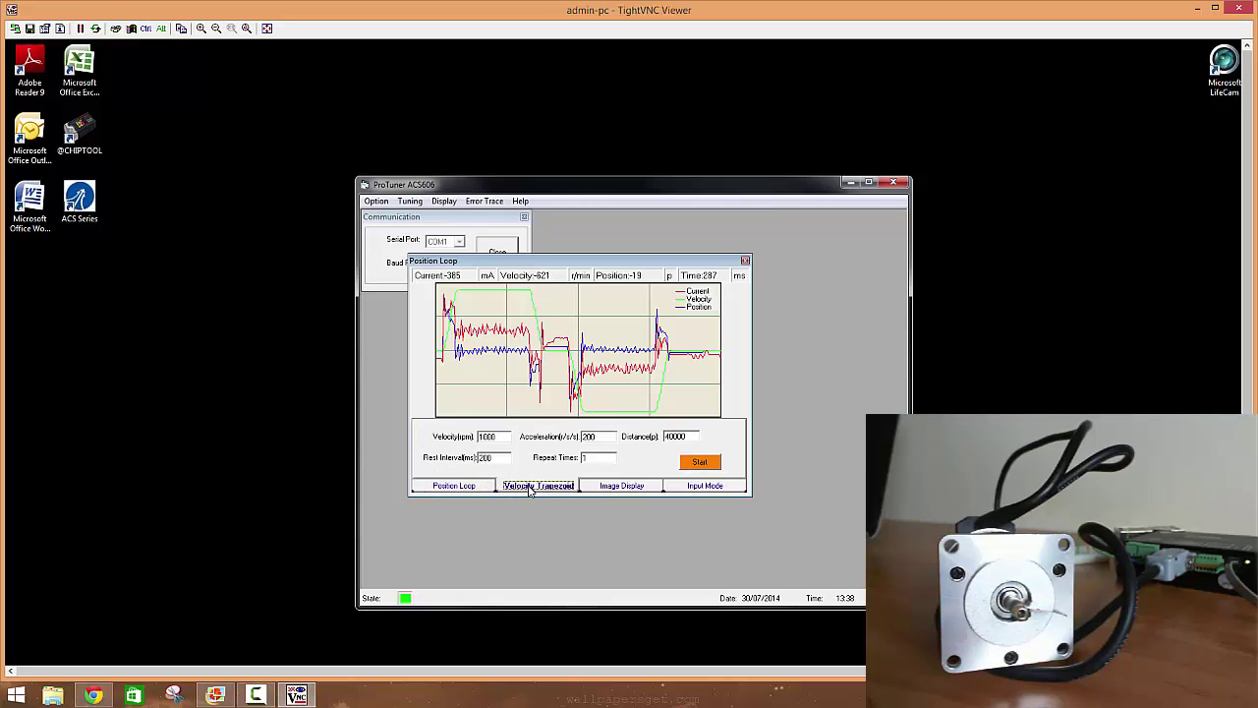